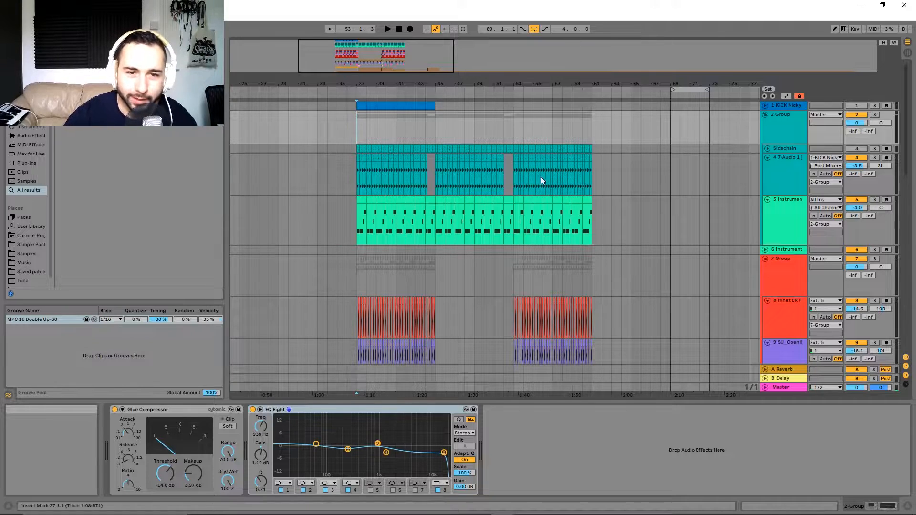
Review the arrangement's tracks, from the kick, bass and drum groups down to the reference track at the end.
scroll(511, 278, down, 3)
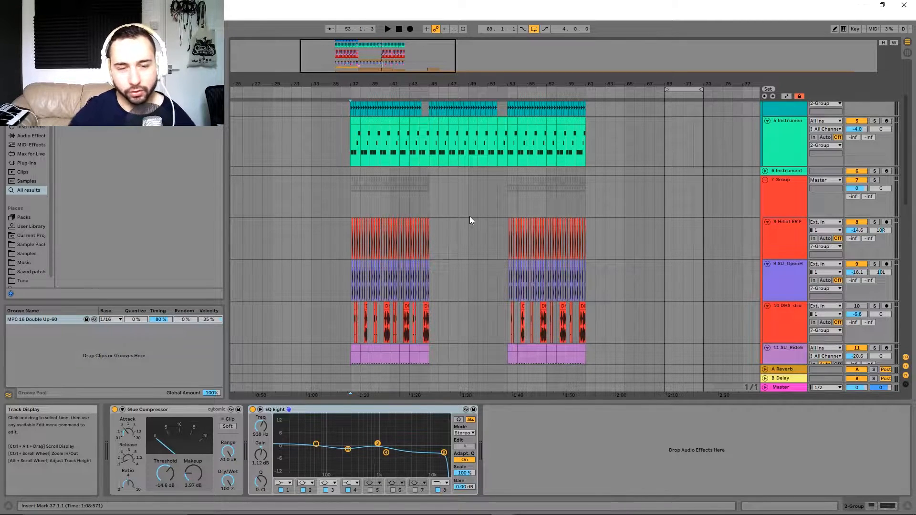
scroll(473, 227, down, 5)
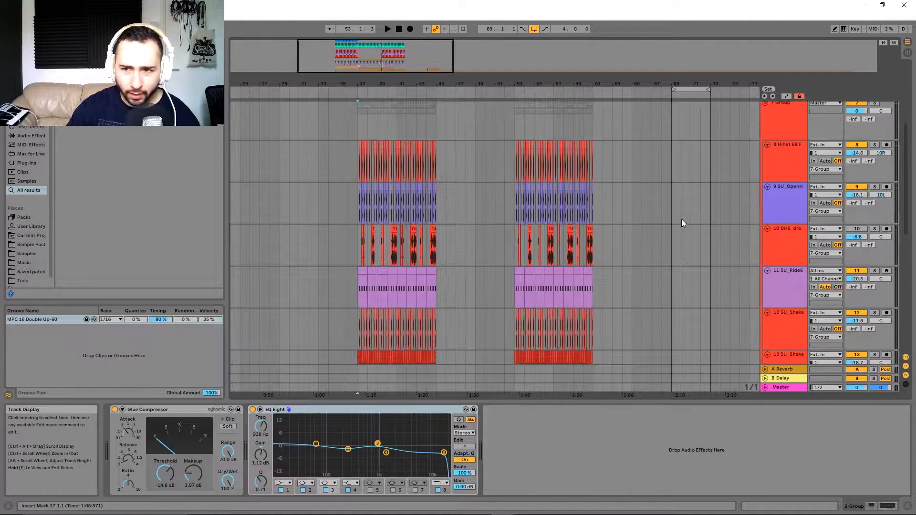
scroll(908, 186, down, 1)
drag(907, 186, 911, 282)
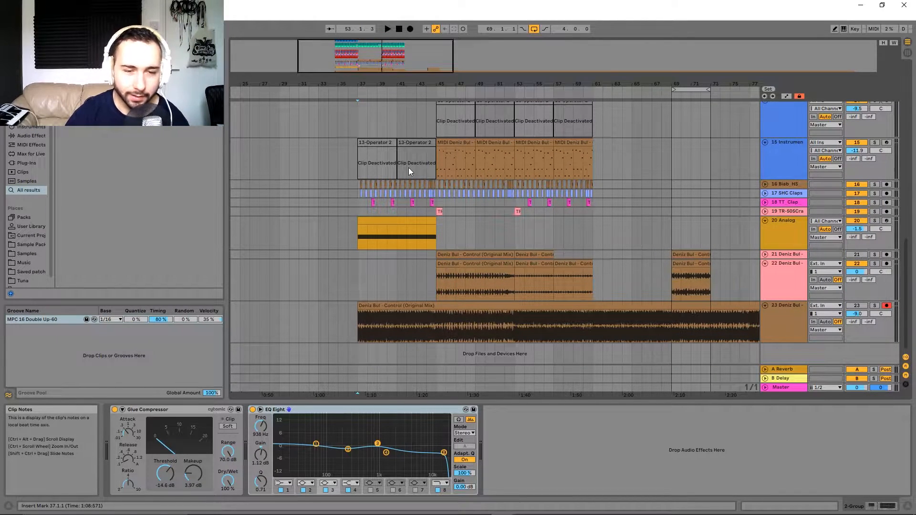
scroll(640, 206, up, 3)
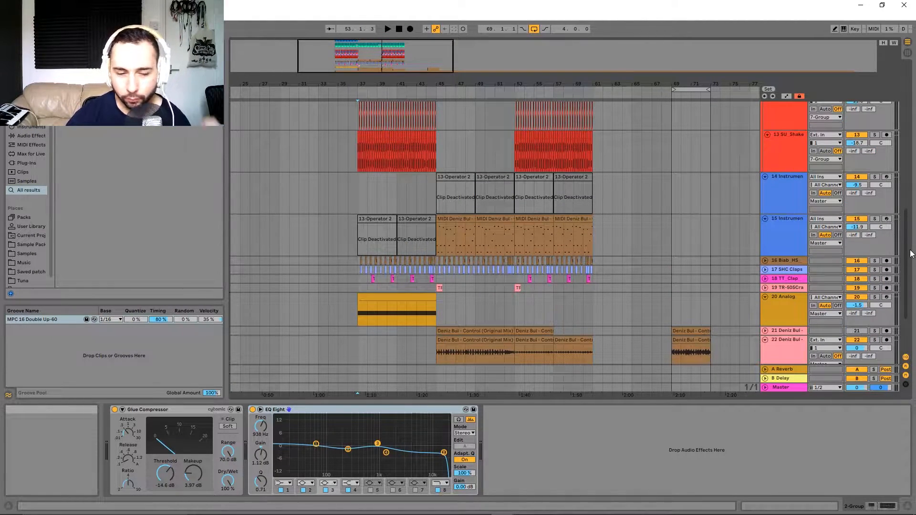
drag(909, 256, 912, 177)
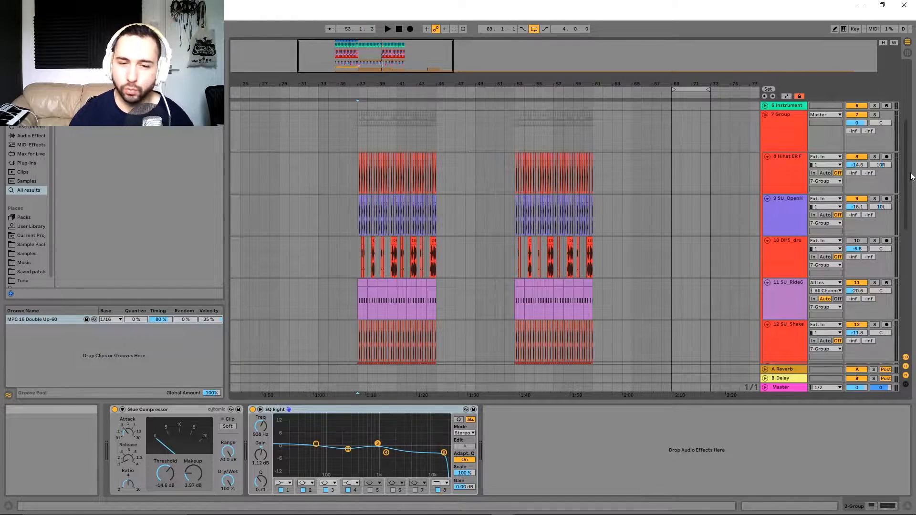
drag(912, 177, 911, 324)
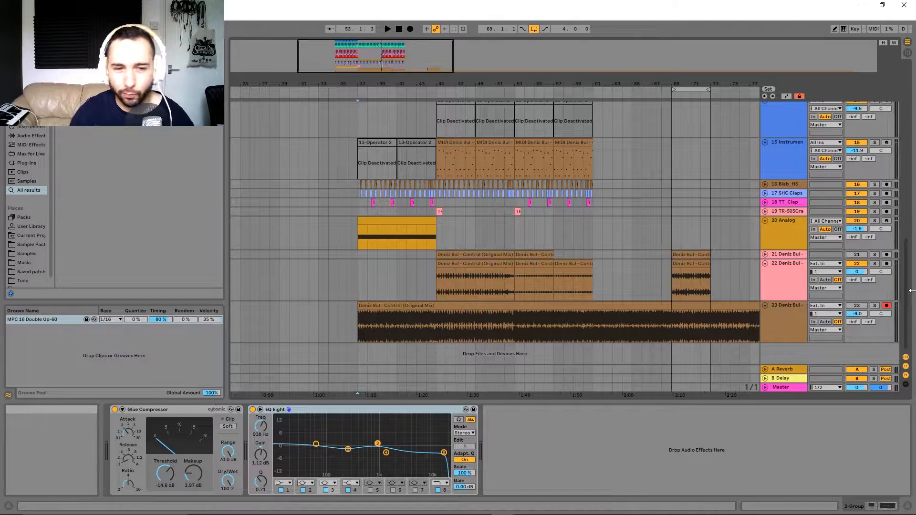
Open the first MIDI clip on instrument track 5, at bar 37, to view its notes.
drag(912, 302, 912, 152)
click(364, 210)
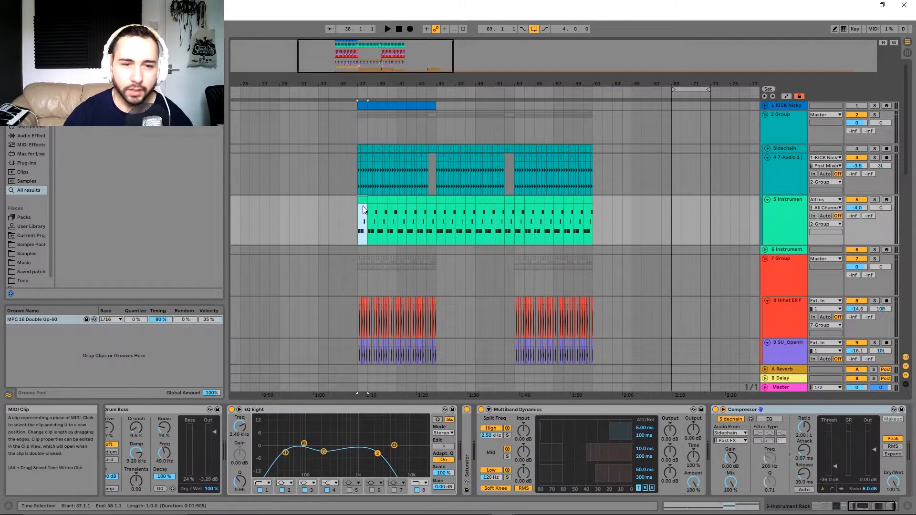
key(shift+Tab)
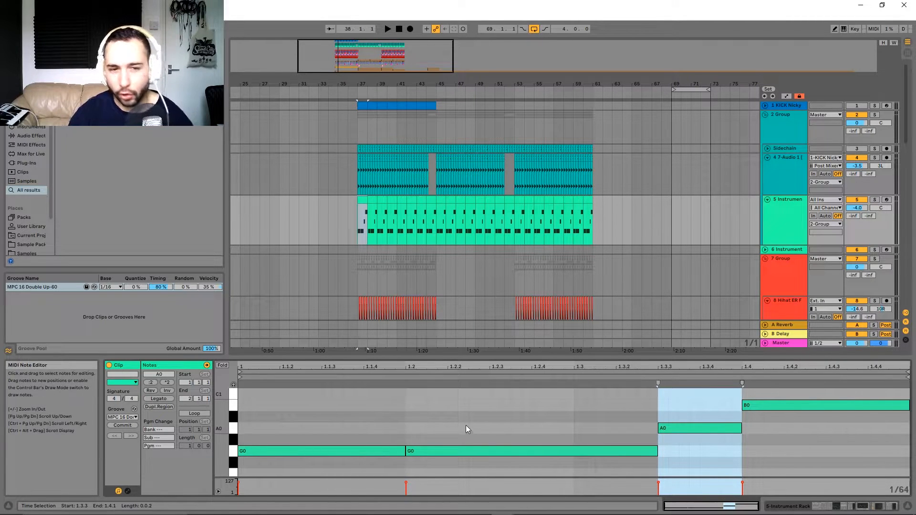
Audition the "Control (Original Mix)" reference on track 23 in solo from about bar 40, then unsolo it.
drag(905, 129, 915, 294)
scroll(361, 278, up, 5)
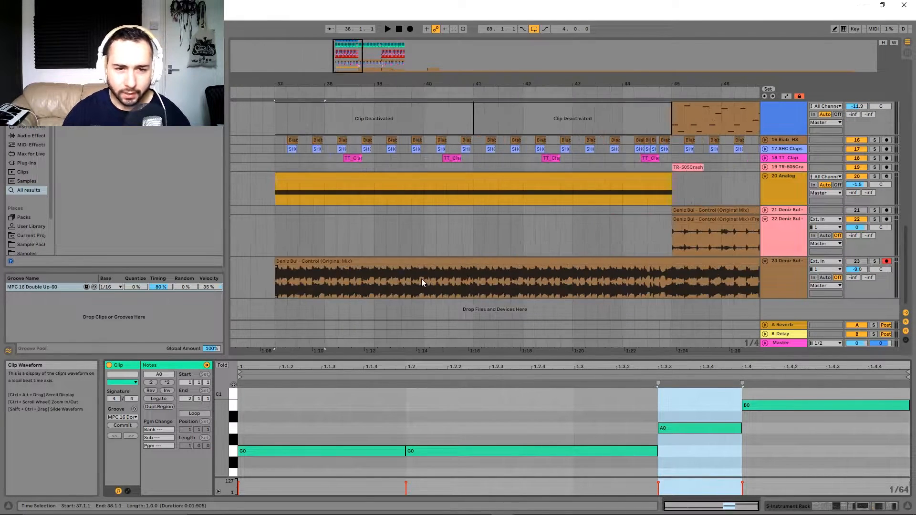
click(437, 290)
key(space)
click(875, 261)
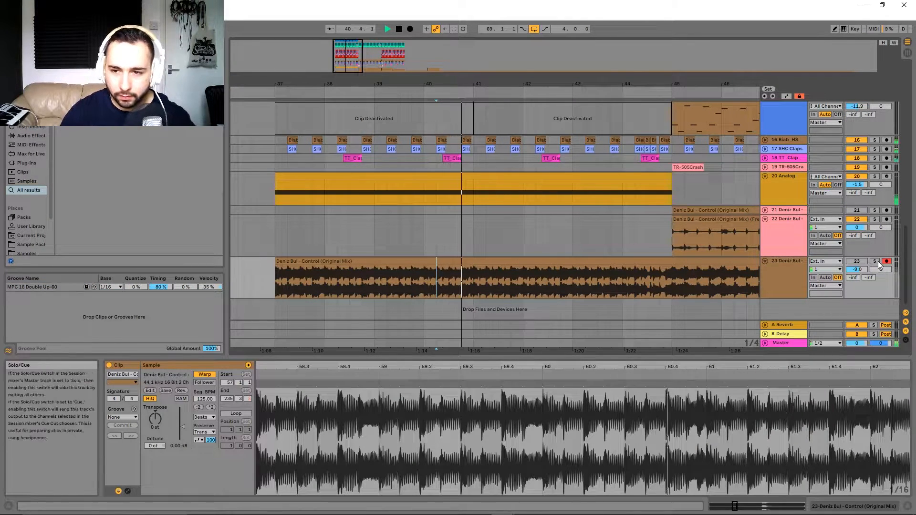
key(space)
key(space)
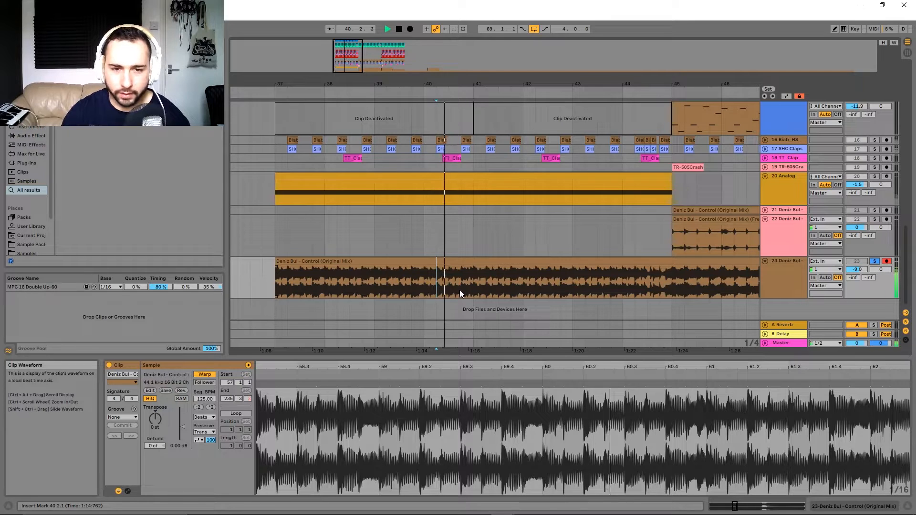
key(space)
click(875, 261)
Compare the device chains of instrument track 5 and the Sidechain track.
drag(908, 283, 908, 92)
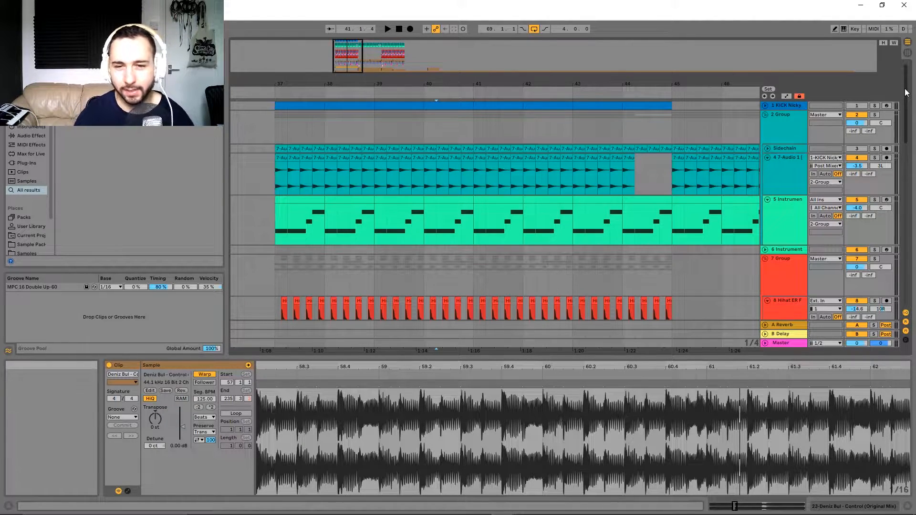
scroll(416, 209, down, 4)
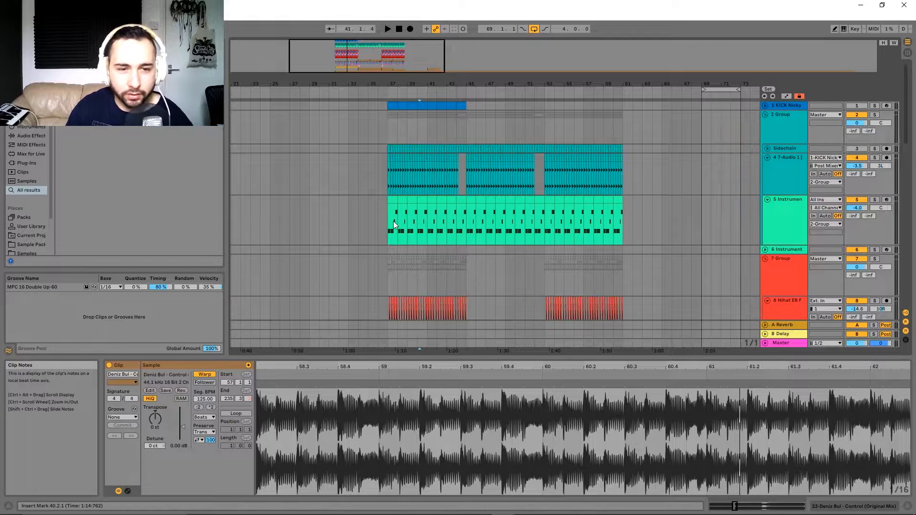
click(796, 207)
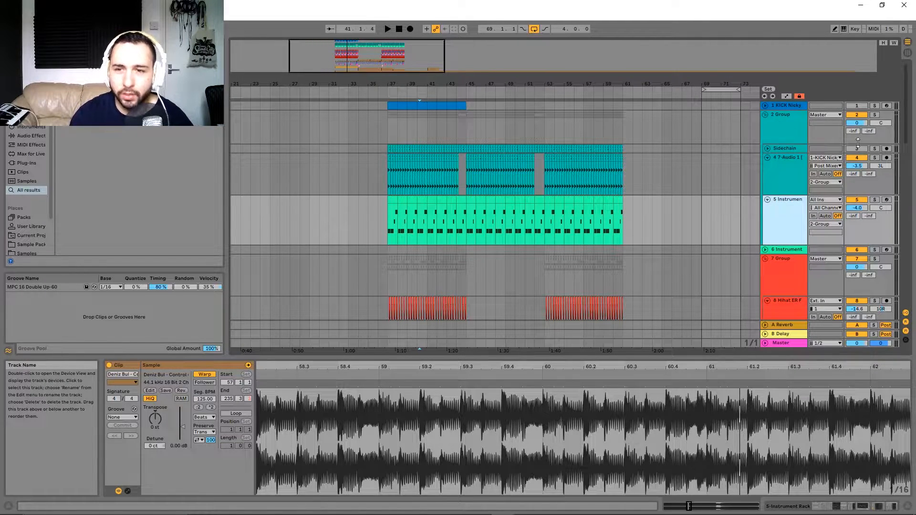
click(790, 147)
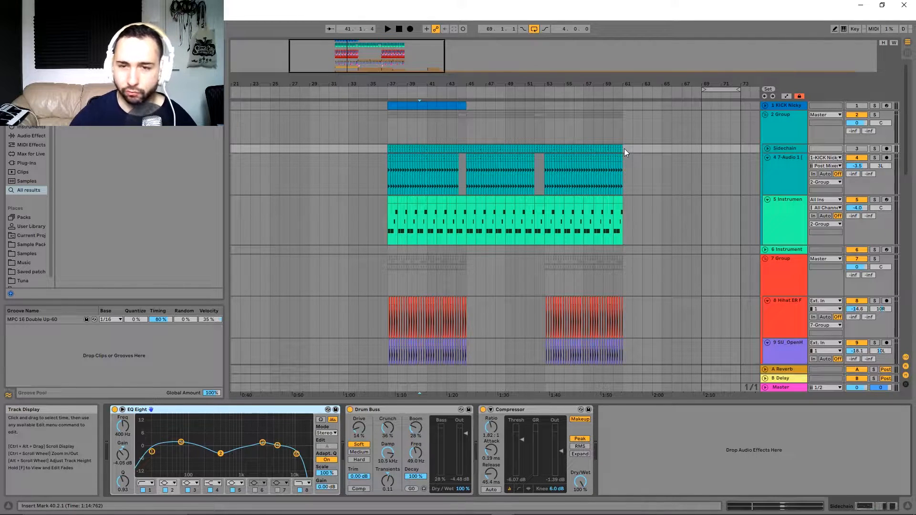
click(787, 215)
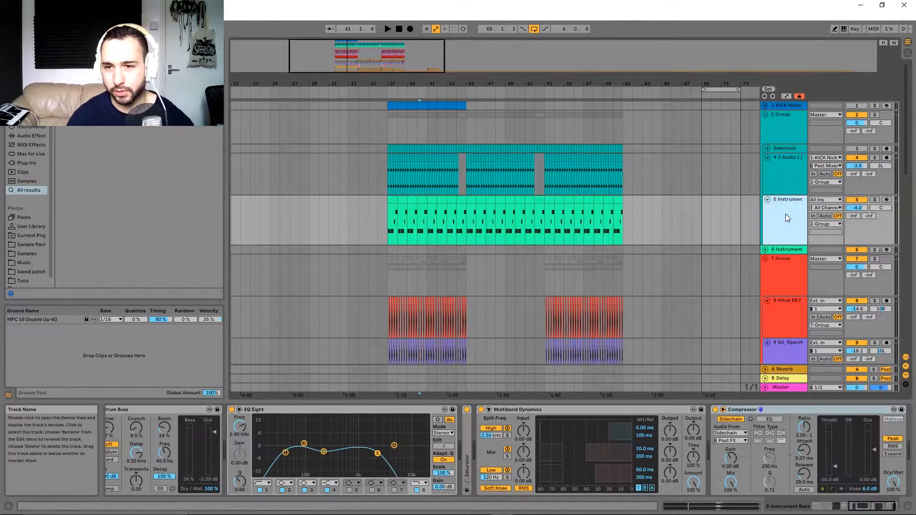
click(783, 146)
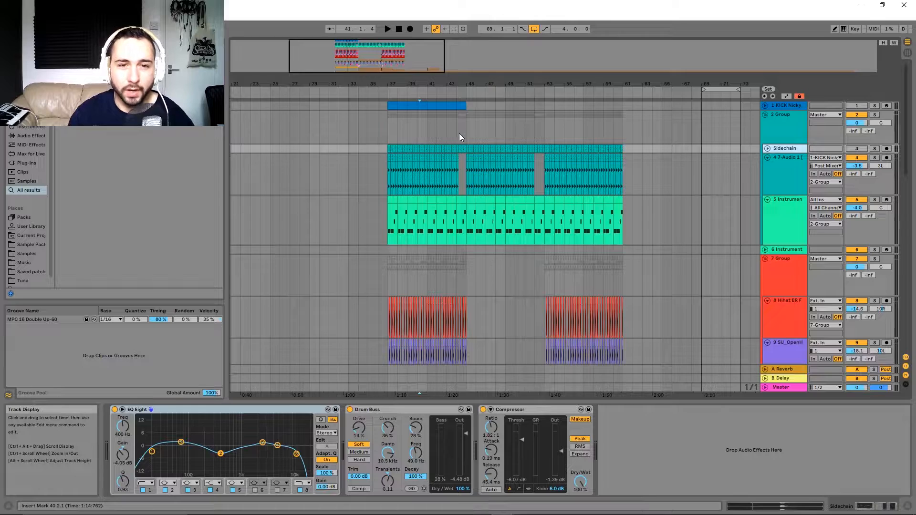
Place the insert marker at bar 44 on audio track 4 and inspect the start of instrument track 5's device chain.
ctrl+scroll(458, 136, up, 5)
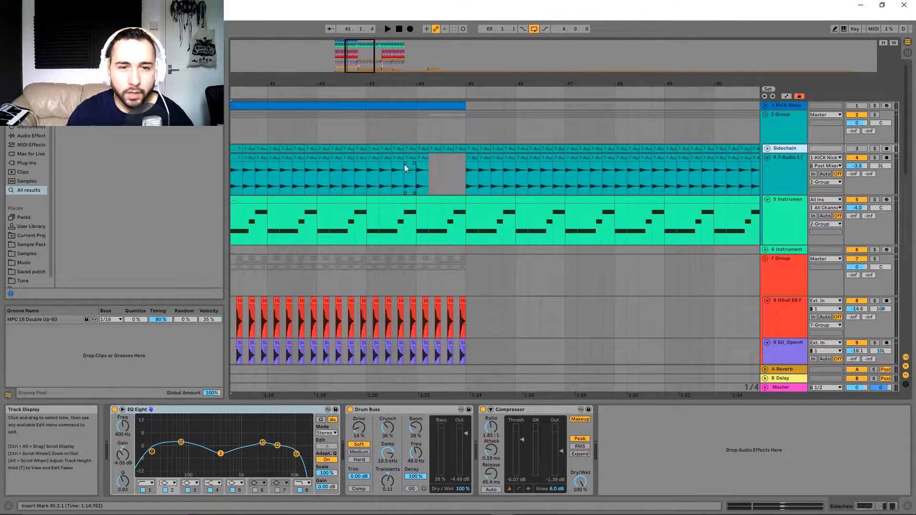
drag(419, 180, 441, 195)
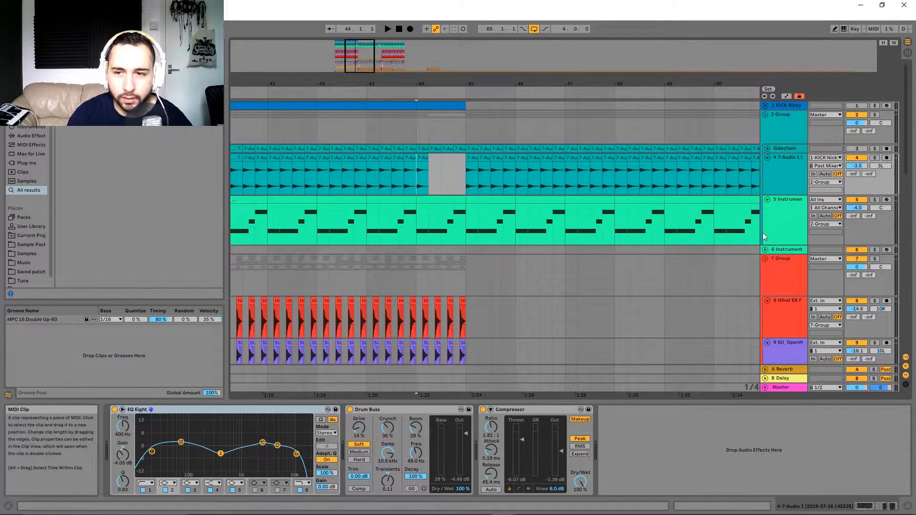
click(789, 228)
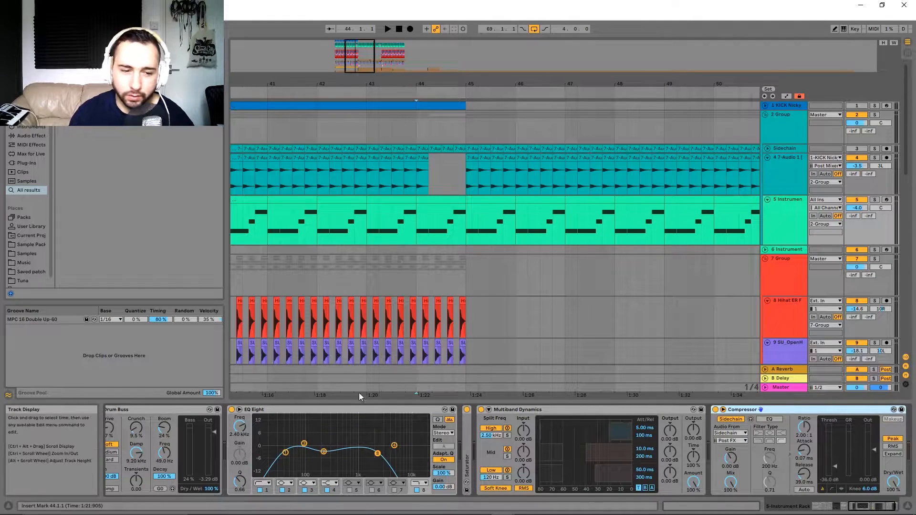
ctrl+alt+drag(292, 453, 913, 454)
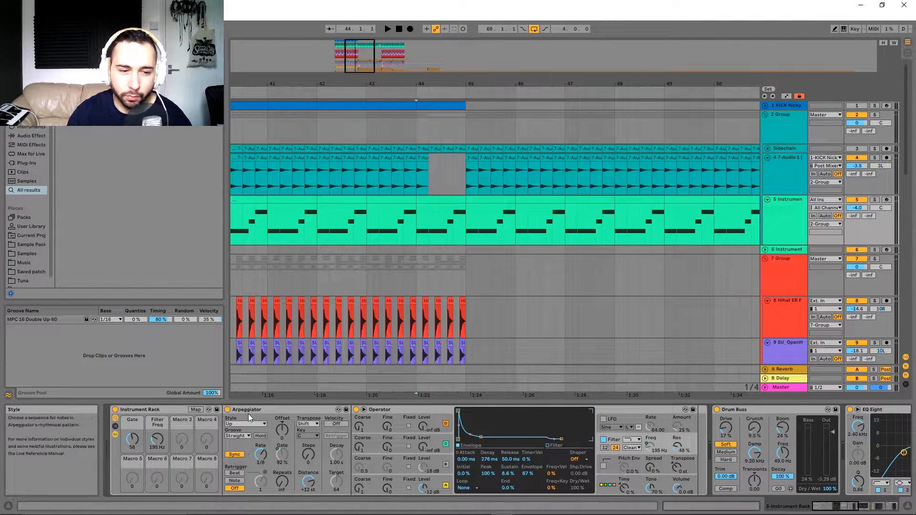
ctrl+alt+drag(702, 170, 711, 170)
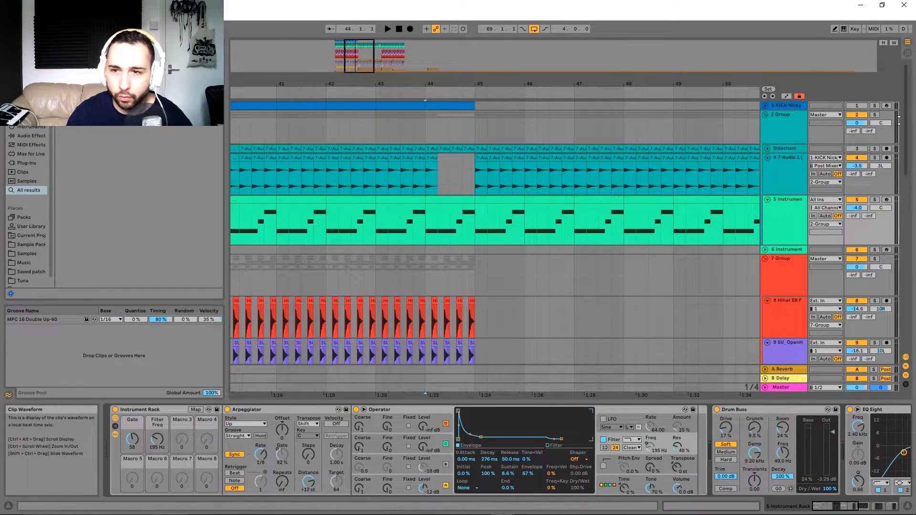
Solo group 2 and audition it from bars 44 and 43 with instrument track 5's Compressor bypassed.
click(875, 115)
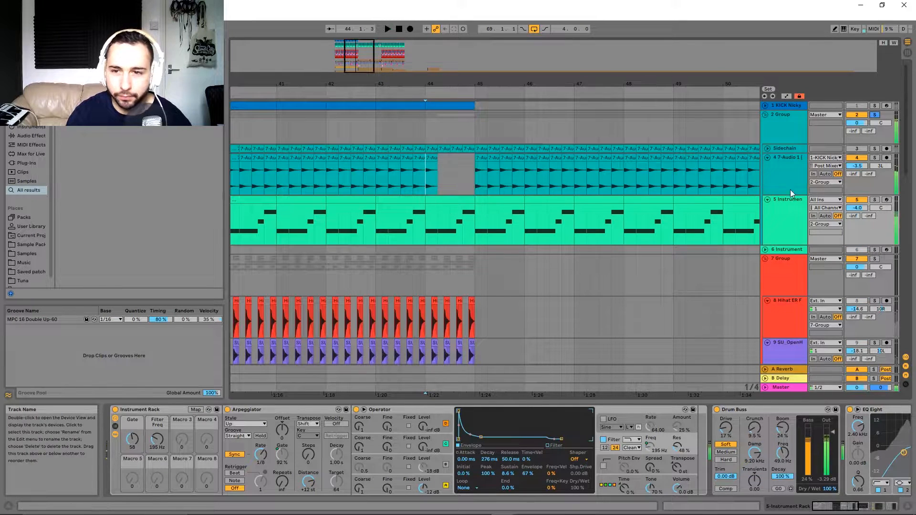
click(789, 221)
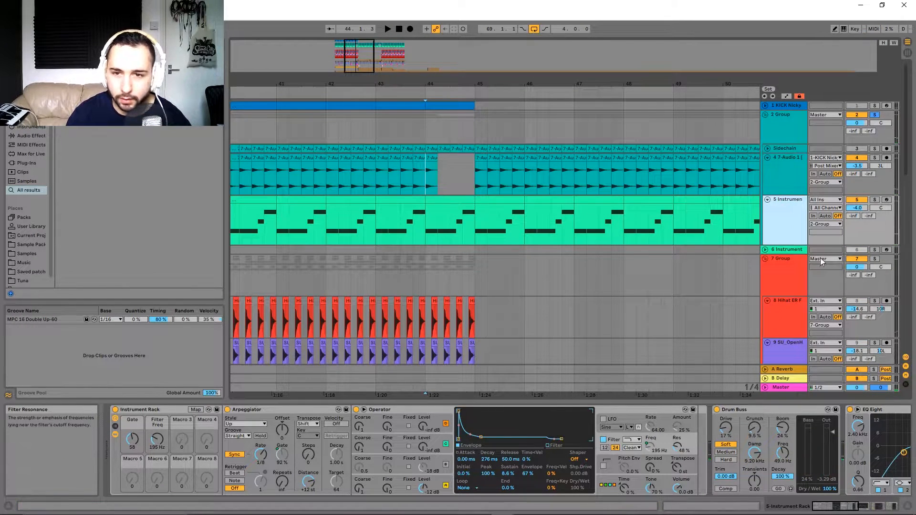
ctrl+alt+drag(772, 428, 29, 446)
click(668, 411)
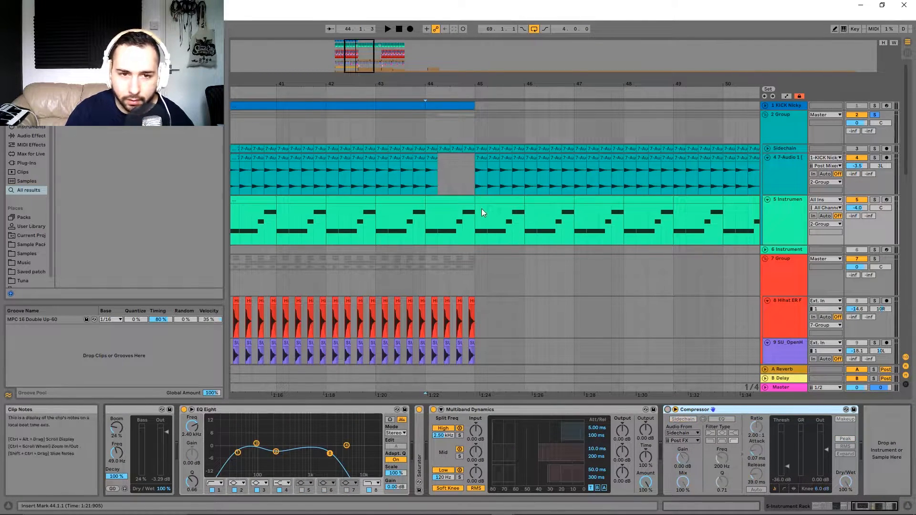
key(space)
key(space)
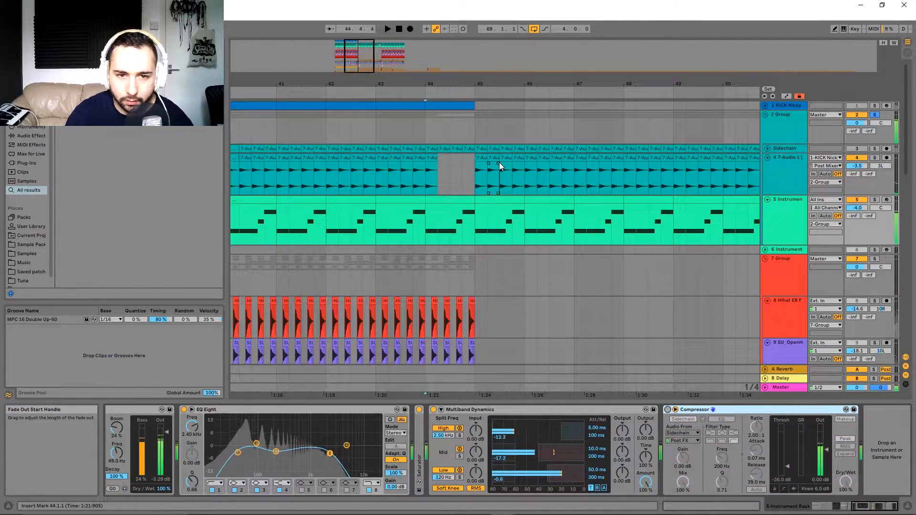
click(380, 229)
key(space)
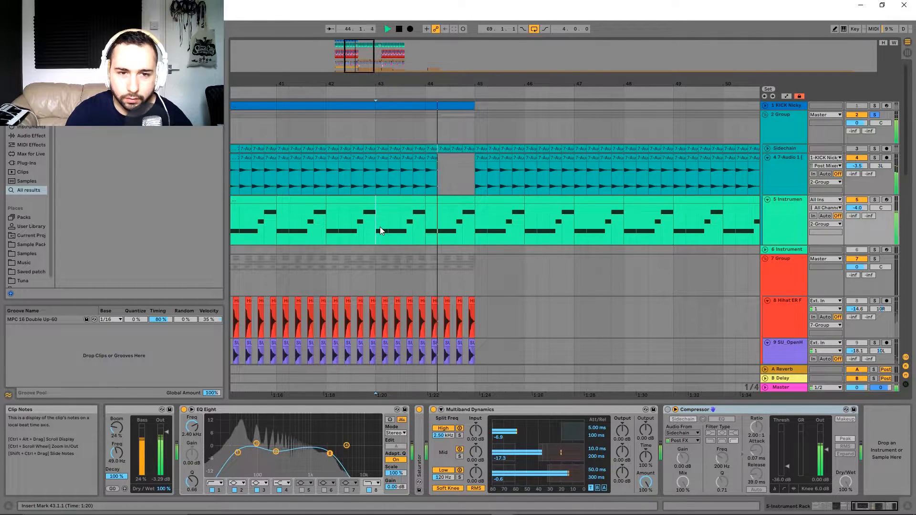
key(space)
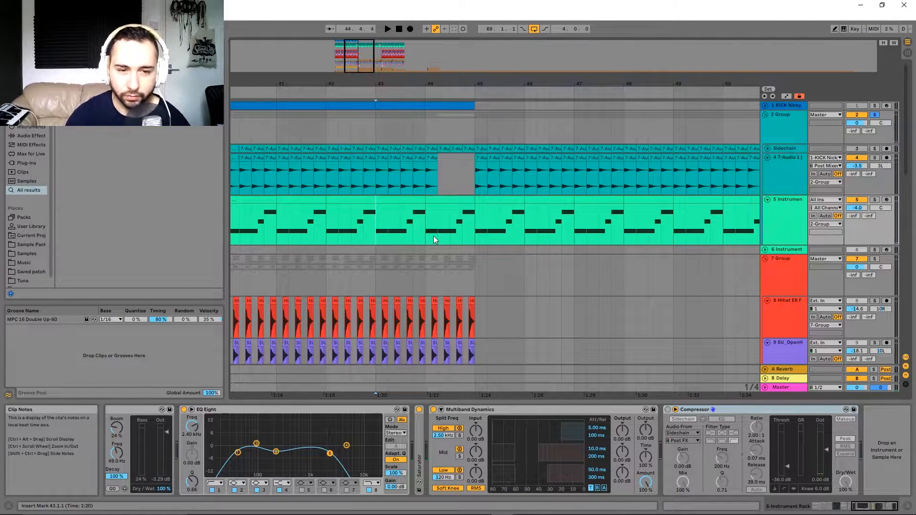
Reactivate instrument track 5's sidechain Compressor and play the soloed group 2 from bar 44.
click(426, 219)
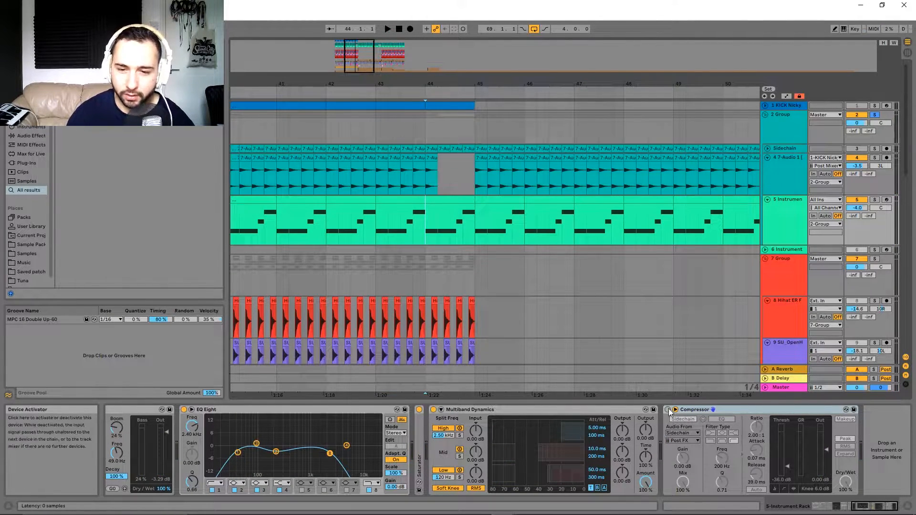
click(683, 419)
key(space)
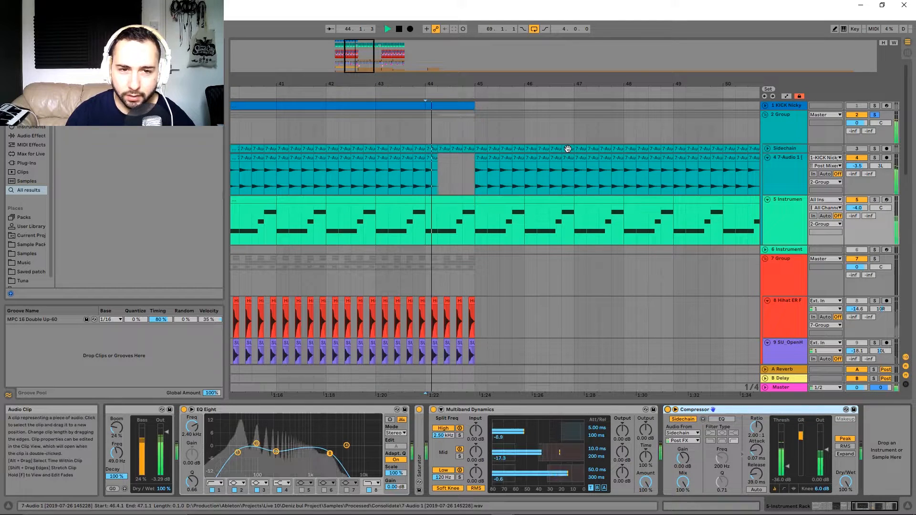
key(space)
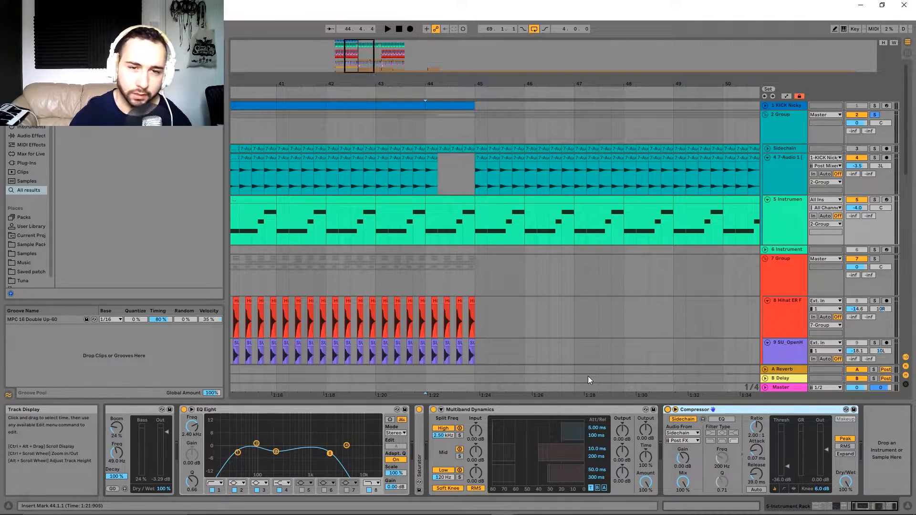
Solo the reference track 23, play it from bar 44 for comparison, and return to the first tracks.
drag(906, 148, 906, 325)
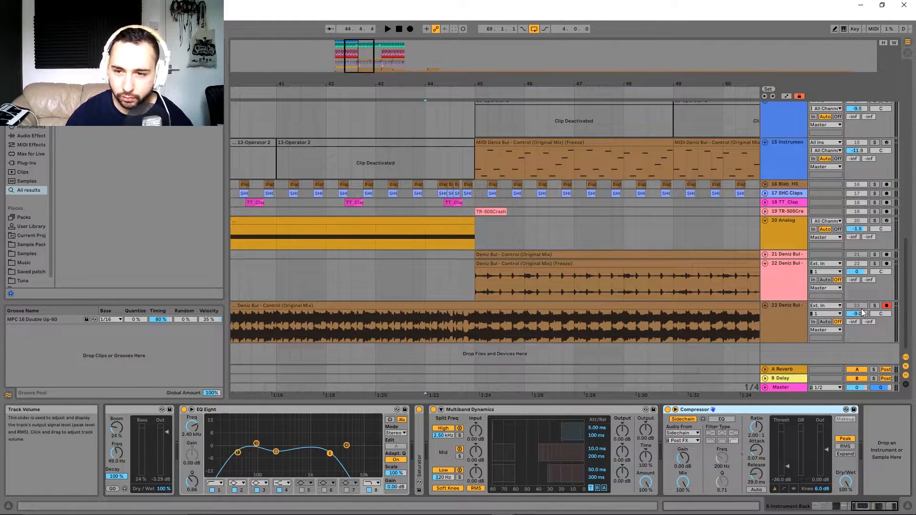
click(875, 305)
key(space)
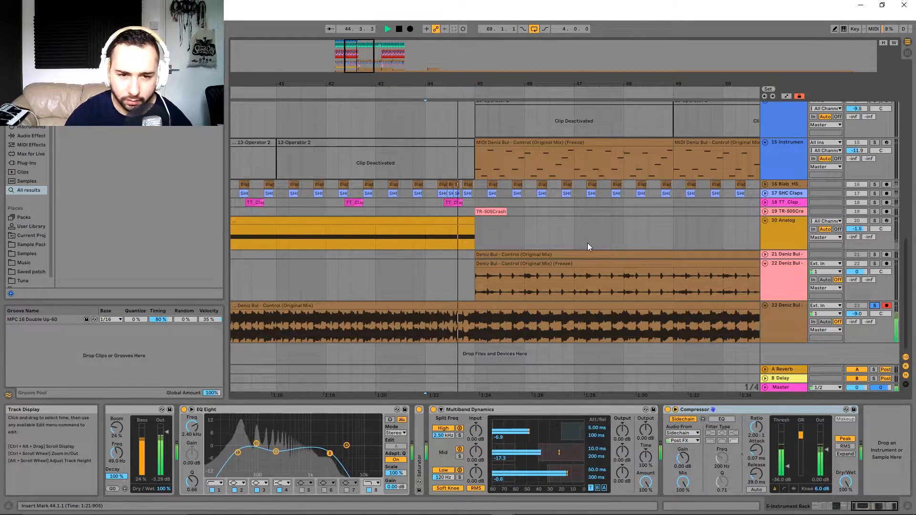
key(space)
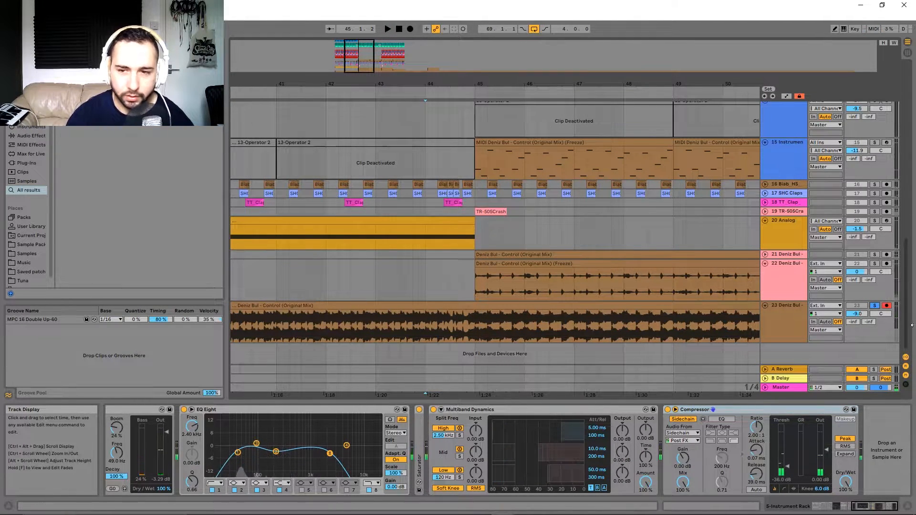
drag(907, 332, 907, 113)
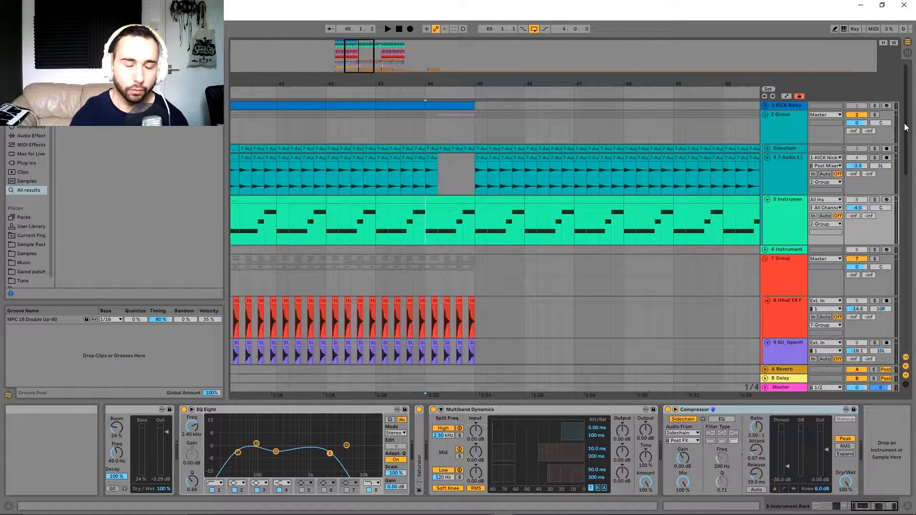
Show the Sidechain track's devices and play the soloed reference track briefly from bar 44.
scroll(661, 196, down, 3)
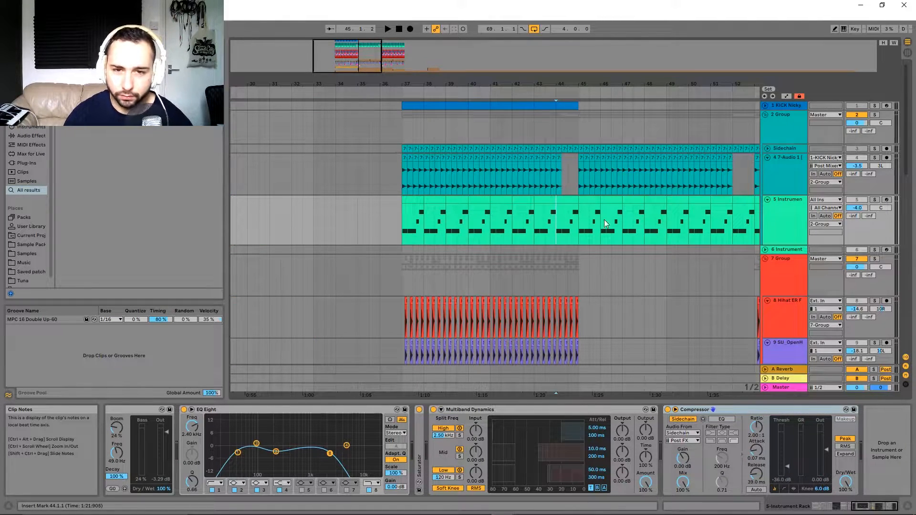
scroll(600, 223, right, 5)
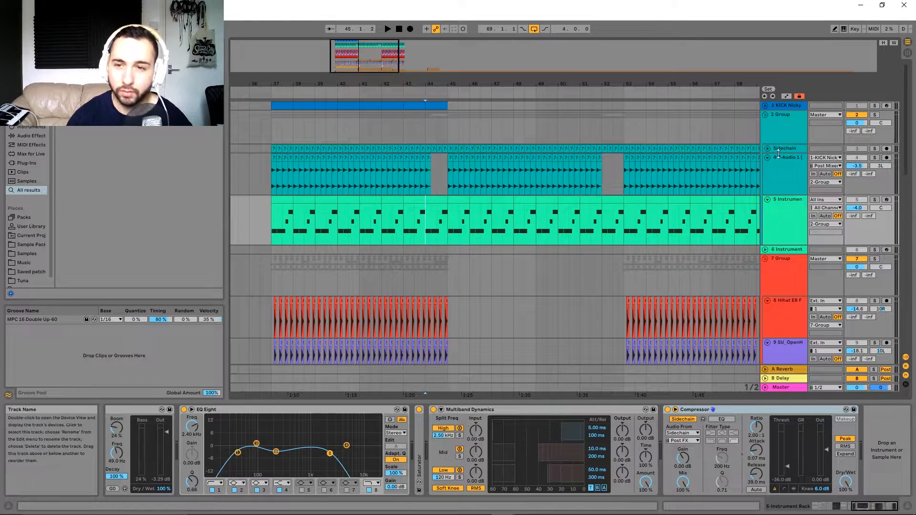
click(779, 149)
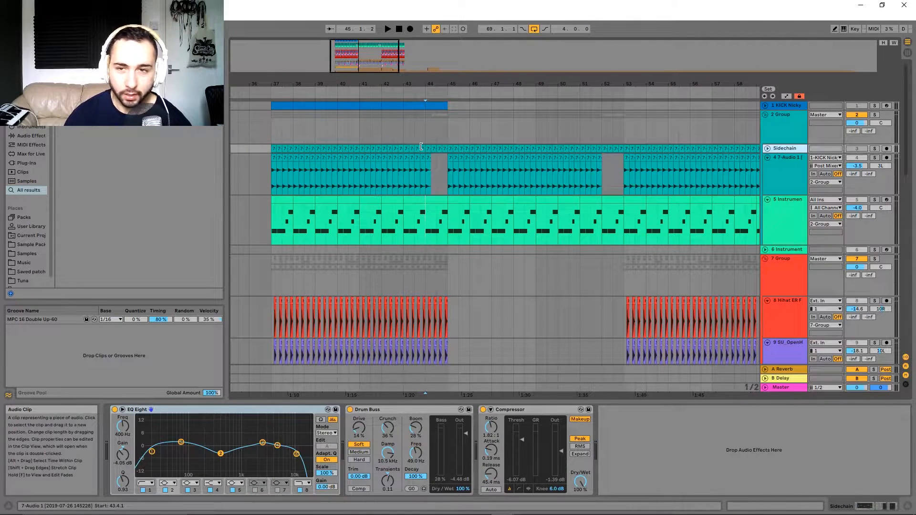
scroll(425, 174, up, 3)
click(425, 175)
key(space)
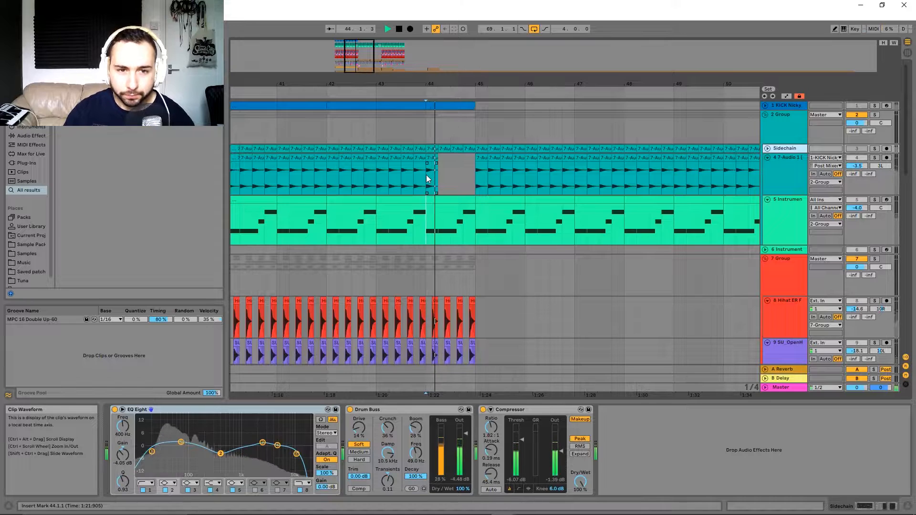
key(space)
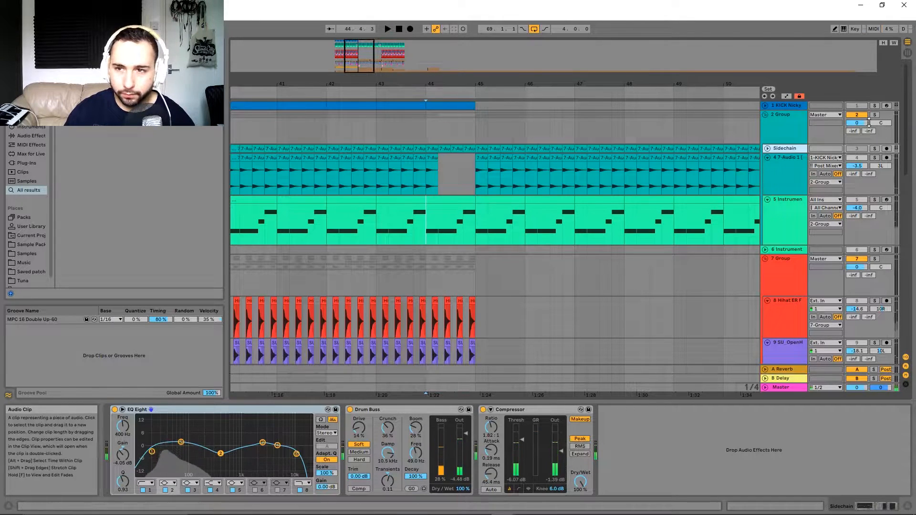
Solo group 2 and audition it from bar 44, then unsolo it and play the full mix from the same bar.
click(875, 116)
key(space)
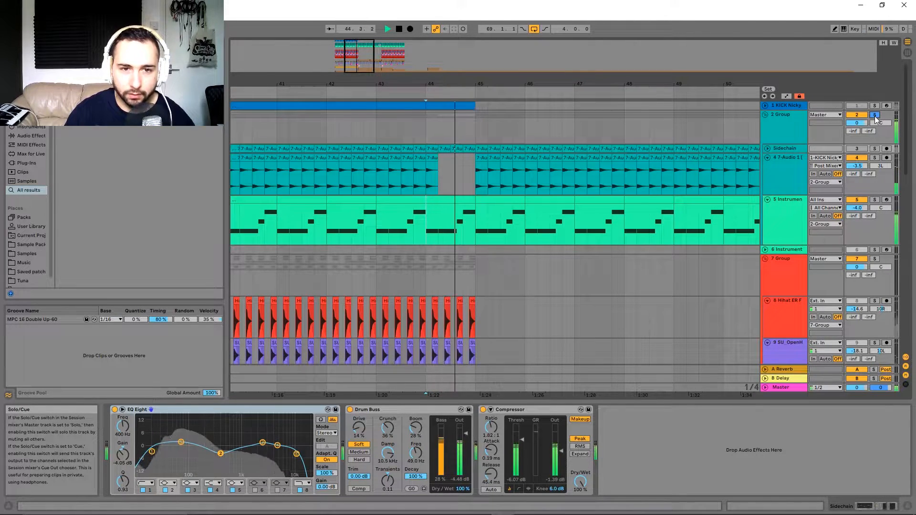
click(875, 116)
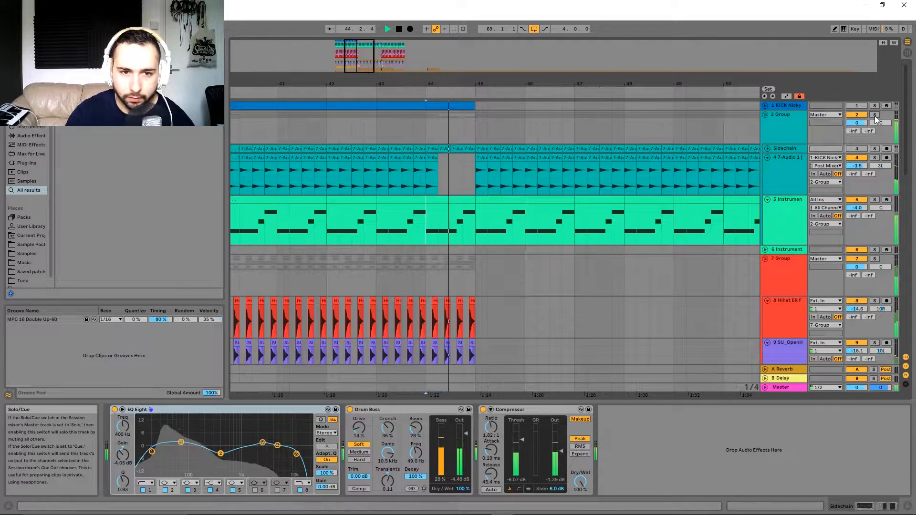
click(435, 173)
key(space)
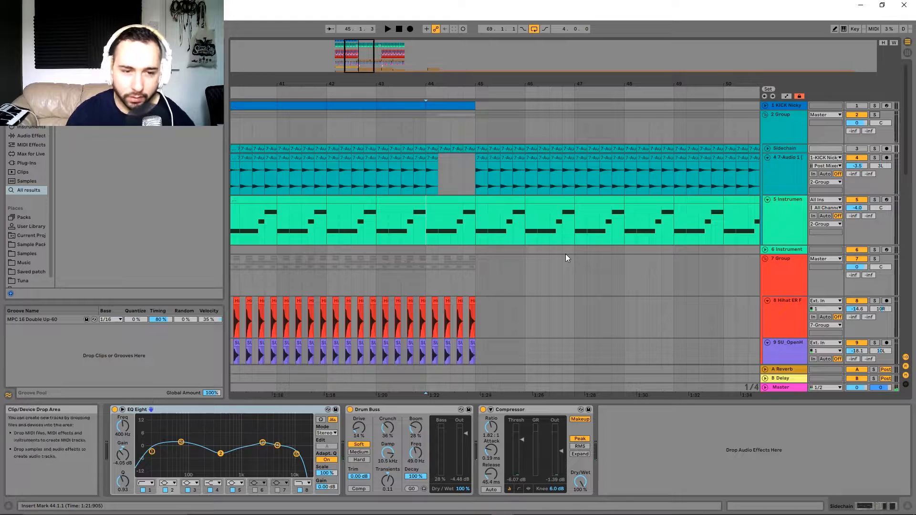
Select the empty gap from 44.2.1 to 45.1.1 on audio track 4.
click(803, 207)
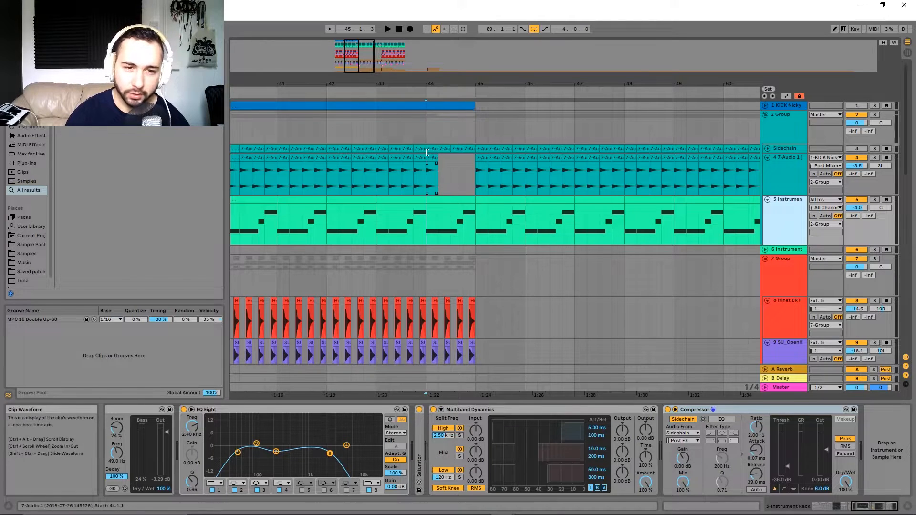
drag(439, 175, 471, 179)
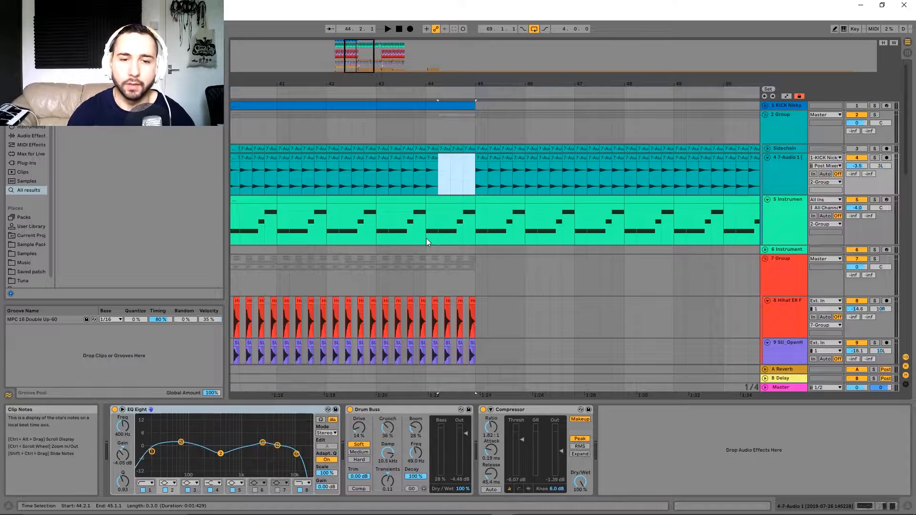
drag(426, 238, 527, 217)
scroll(603, 228, down, 3)
scroll(612, 212, up, 3)
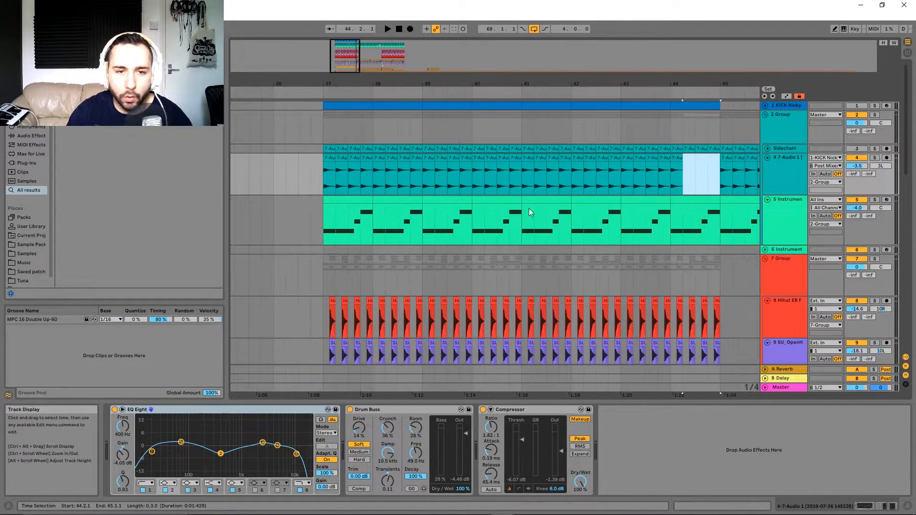
Inspect instrument track 5's Operator, viewing oscillator A's settings and the filter envelope.
click(788, 215)
drag(700, 444, 850, 441)
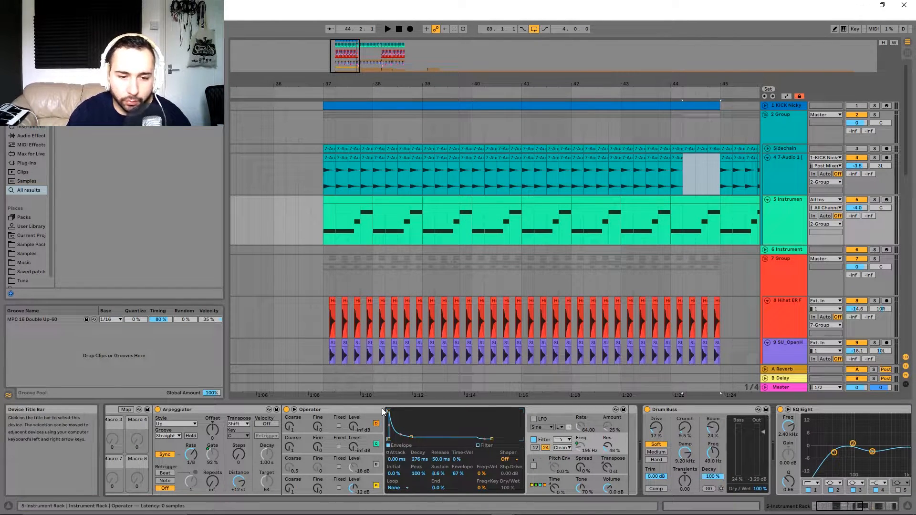
click(368, 483)
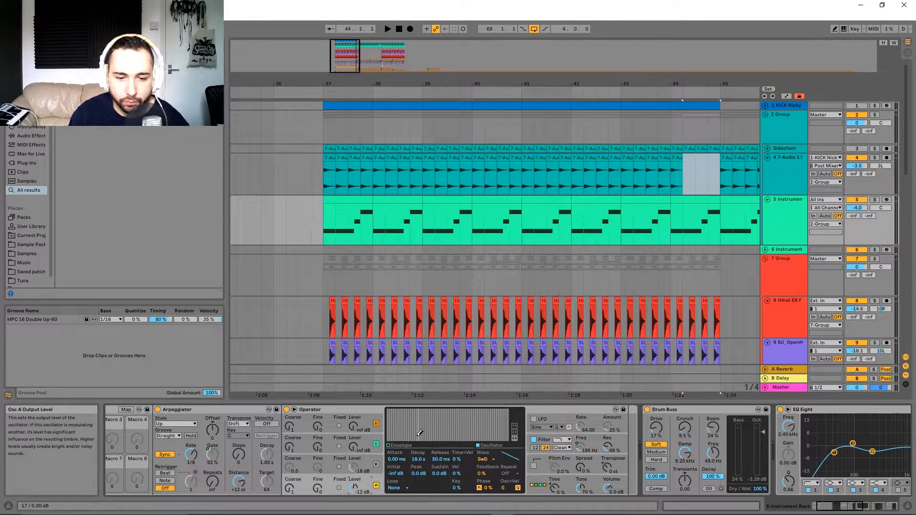
click(564, 443)
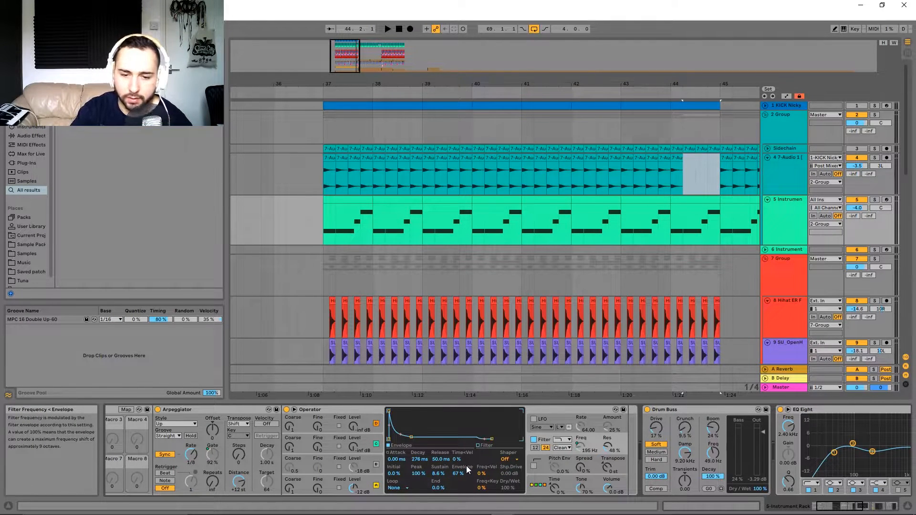
click(605, 441)
Examine the Arpeggiator's Gate and Rate settings together with the enclosing Instrument Rack's macros.
click(218, 445)
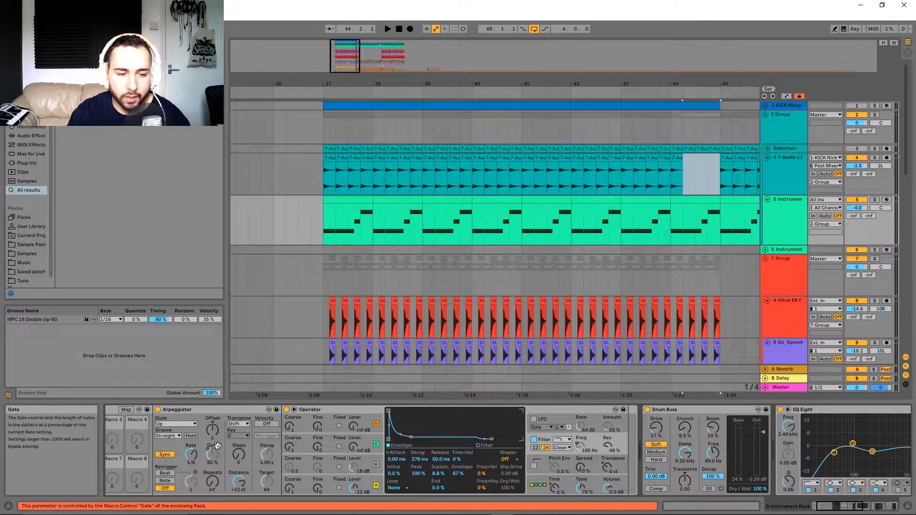
scroll(217, 445, left, 3)
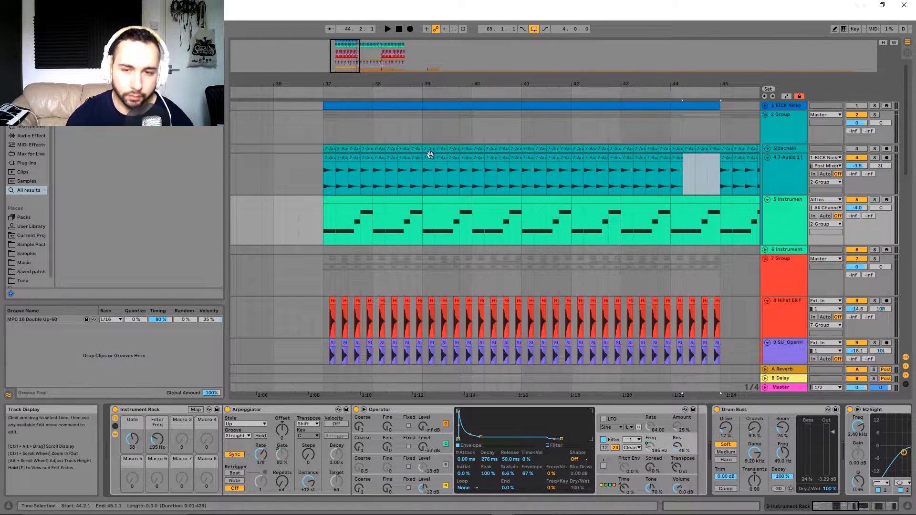
click(258, 410)
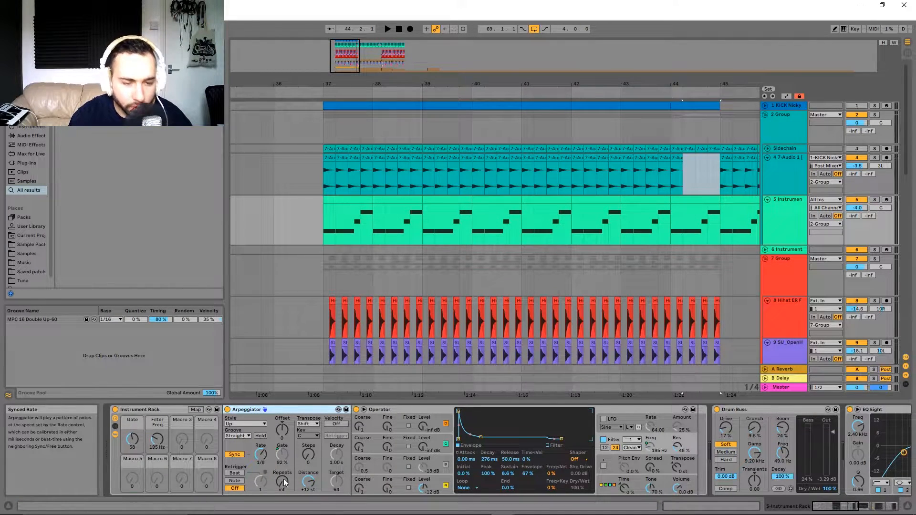
click(276, 465)
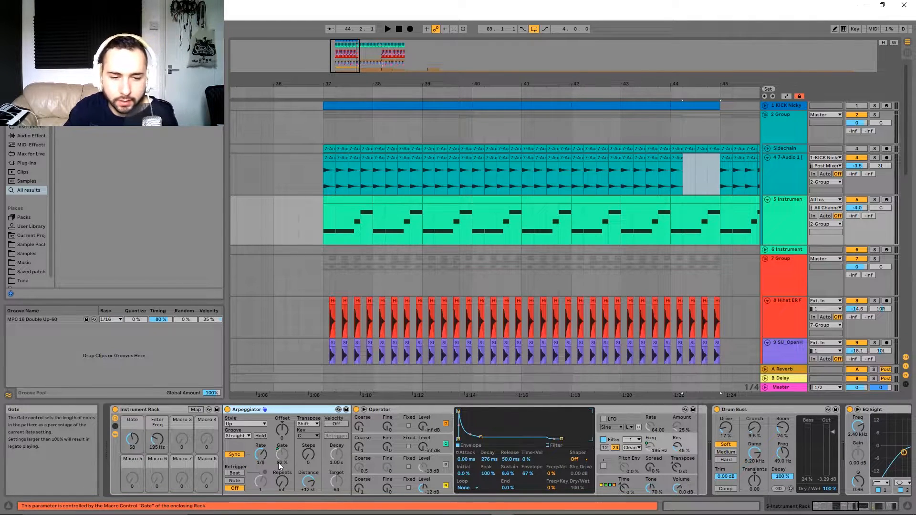
Solo group 2 and play it briefly from 44.2.1, showing instrument track 5's device chain.
click(874, 115)
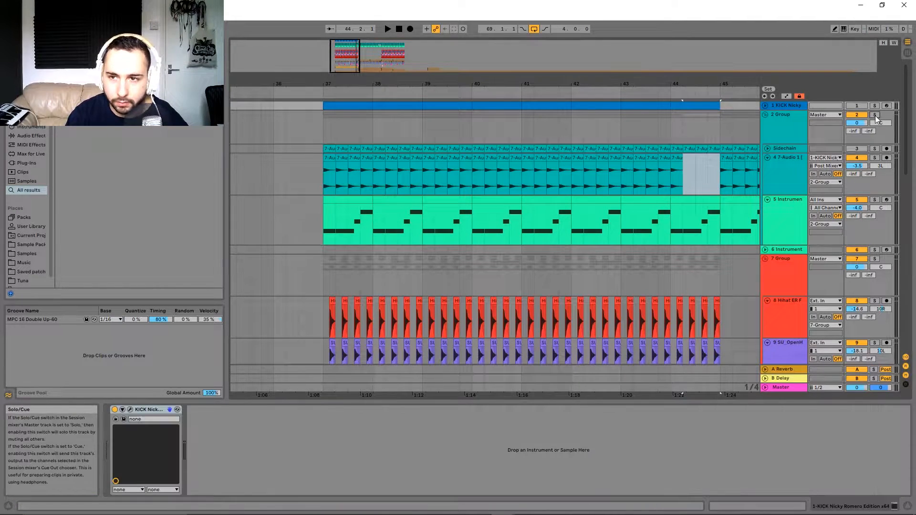
click(782, 128)
key(space)
click(787, 221)
key(space)
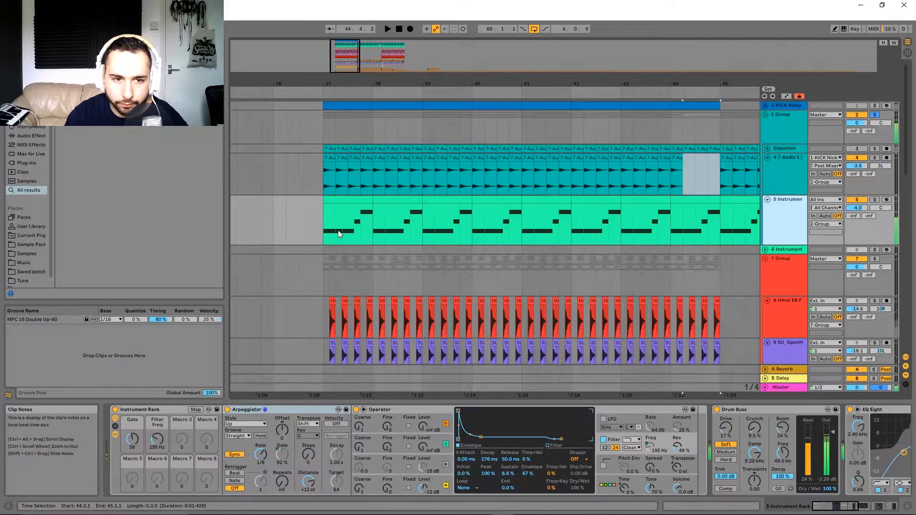
Select bar 37 of instrument track 5 and play the soloed group from there while trying an Arpeggiator rate of 1/6.
click(351, 199)
key(space)
click(280, 450)
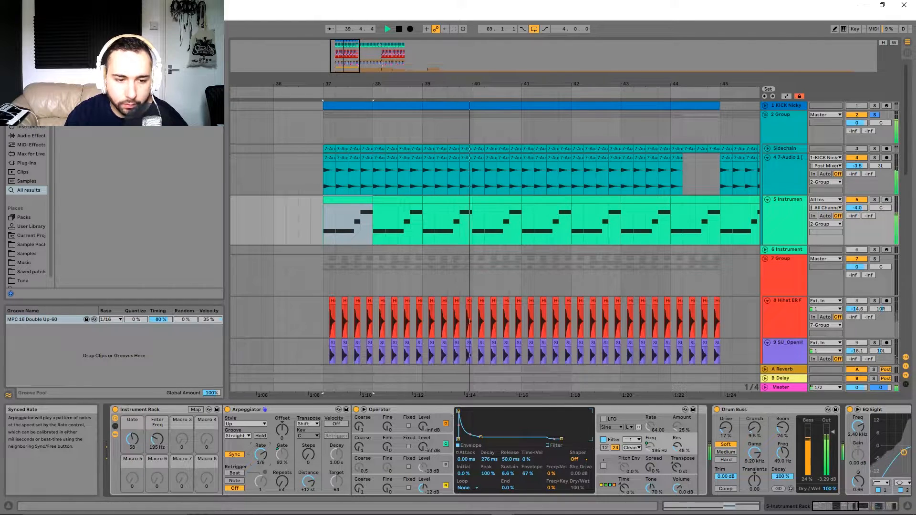
key(space)
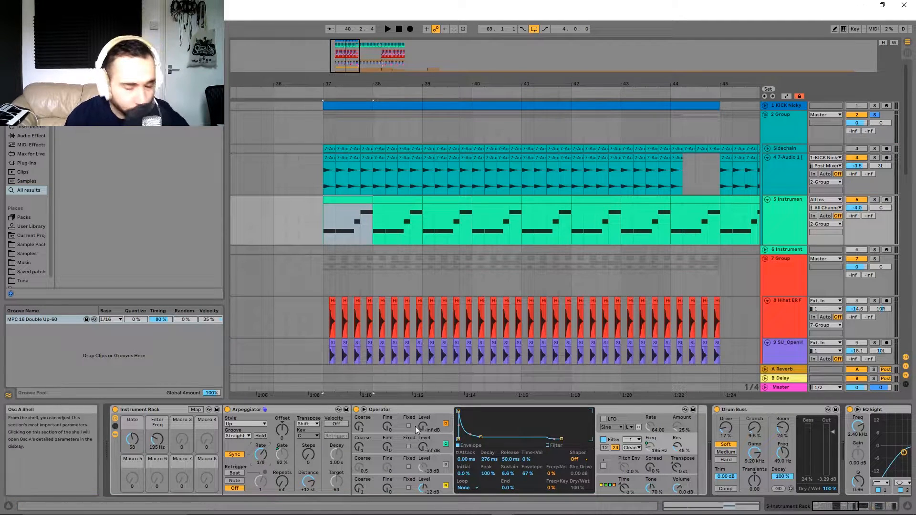
key(minus)
key(minus)
key(minus)
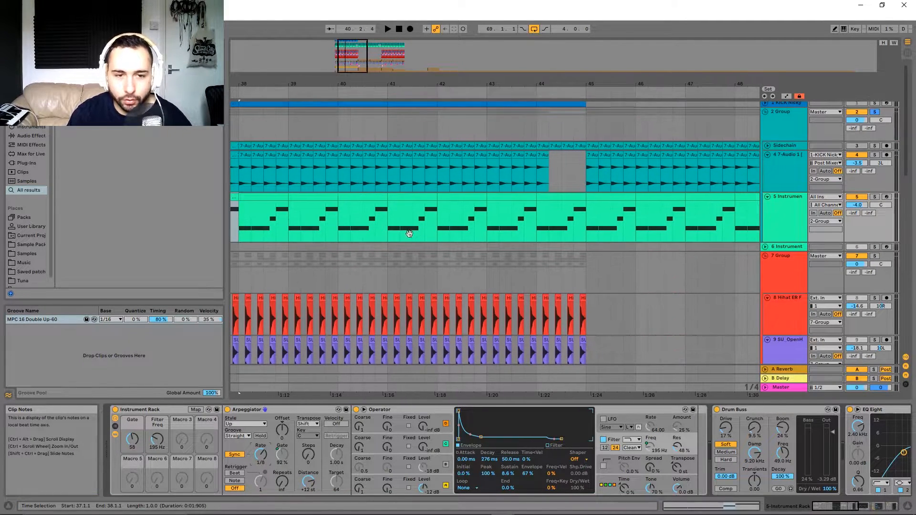
key(plus)
key(plus)
key(plus)
key(plus)
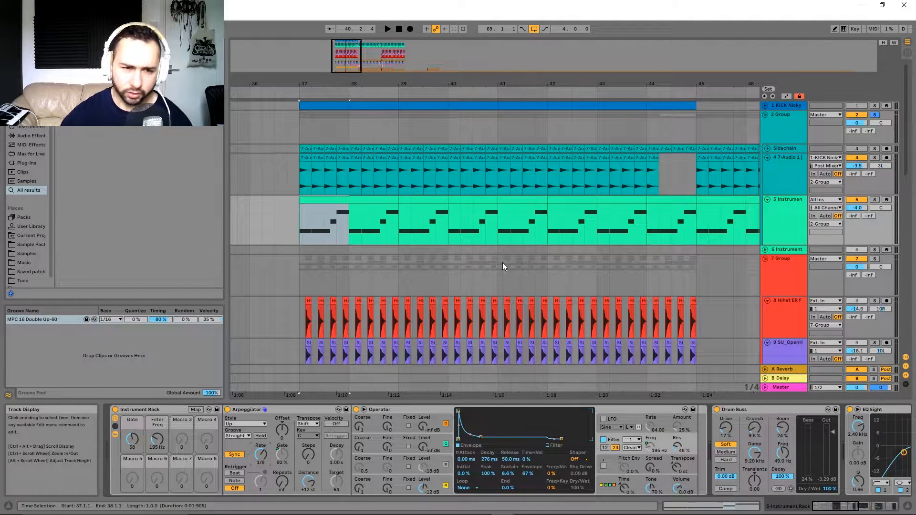
scroll(517, 226, right, 1)
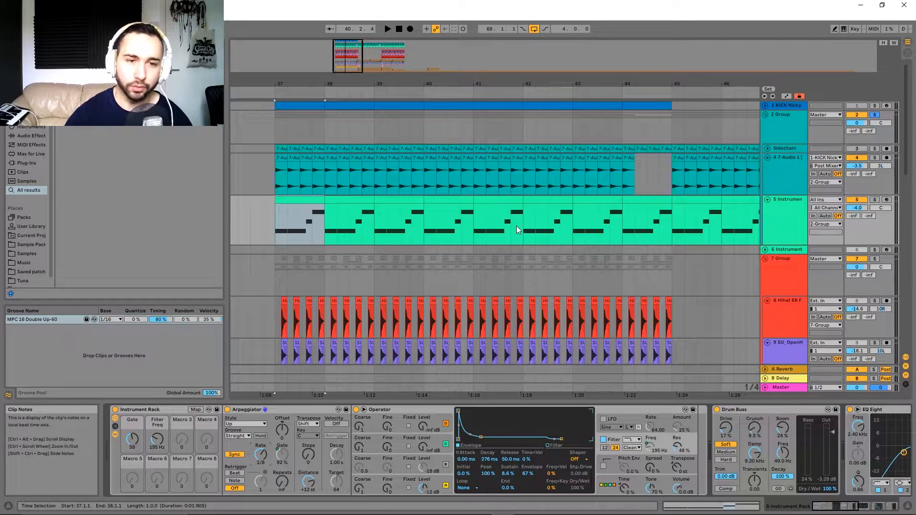
Inspect the Glue Compressor and EQ Eight on group 2 and review the group's clips in the arrangement.
scroll(516, 227, down, 2)
click(784, 121)
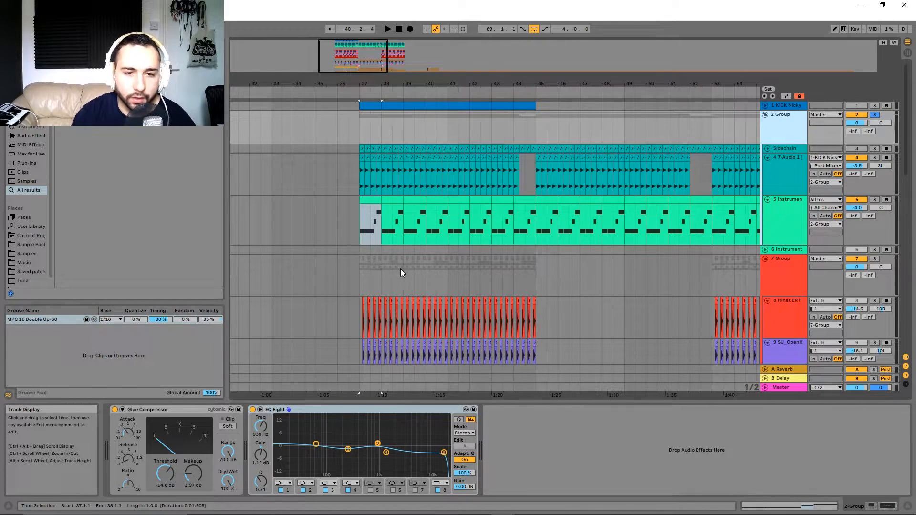
scroll(400, 268, up, 2)
drag(547, 285, 462, 282)
scroll(401, 276, down, 2)
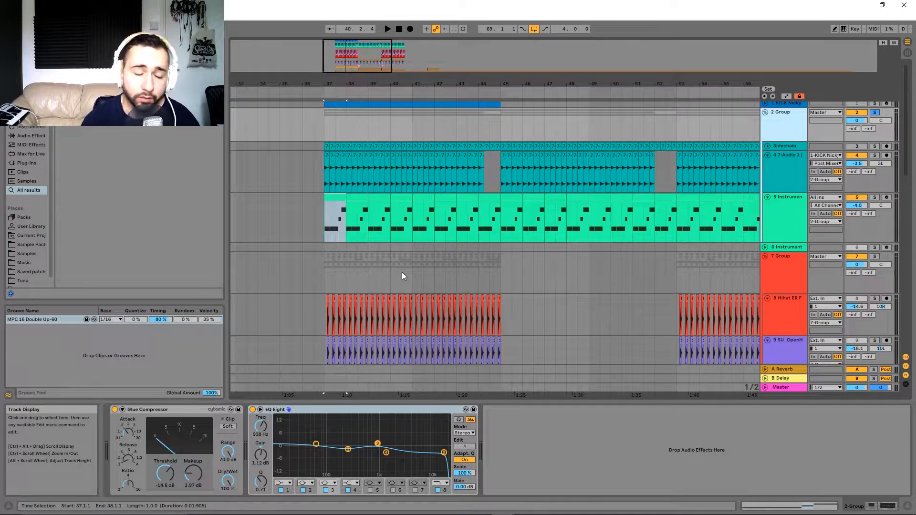
scroll(404, 256, down, 3)
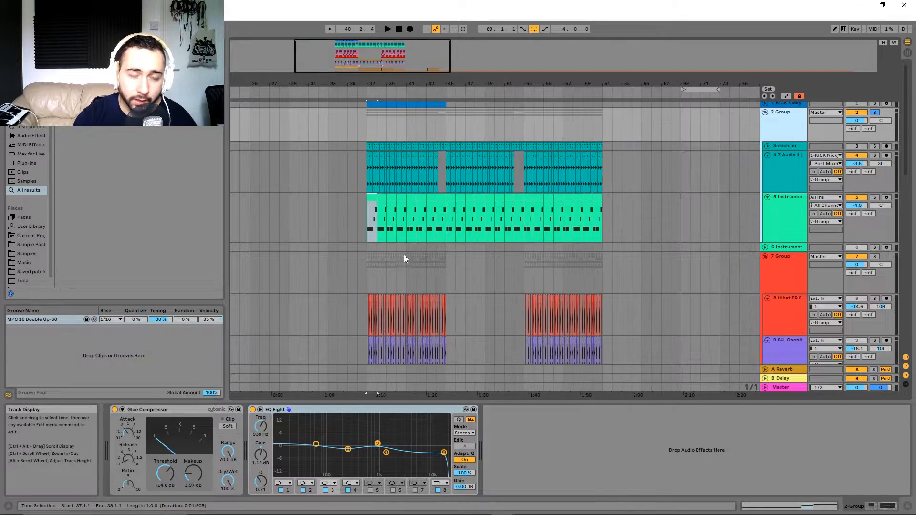
scroll(413, 367, up, 3)
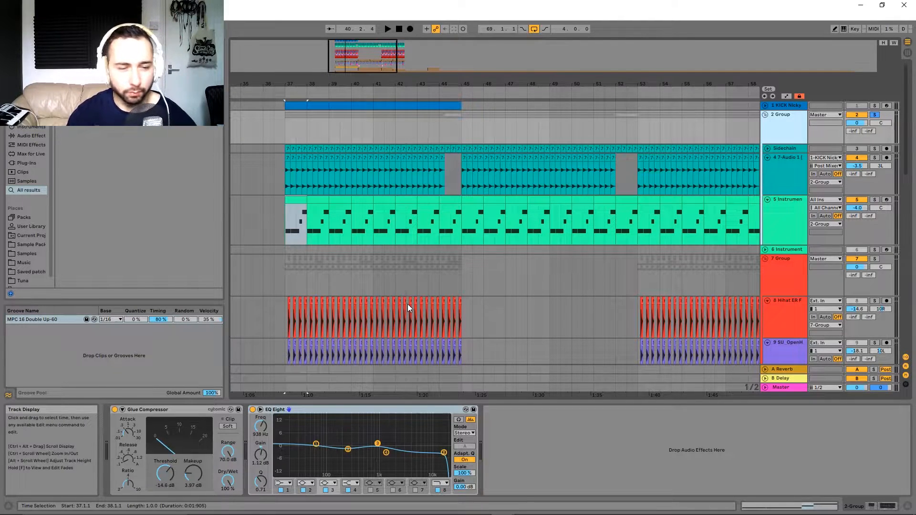
drag(475, 297, 480, 298)
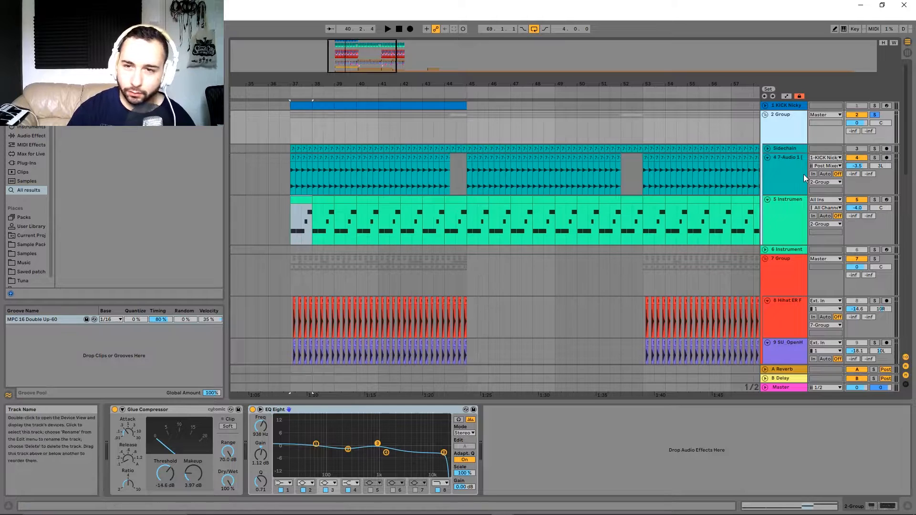
Inspect the EQ Eight, Drum Buss and Compressor on audio track 4.
click(795, 175)
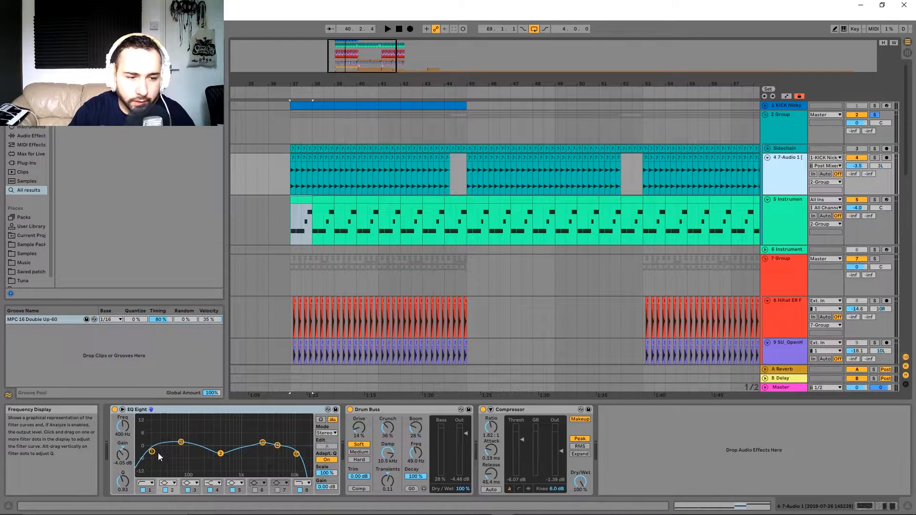
click(394, 409)
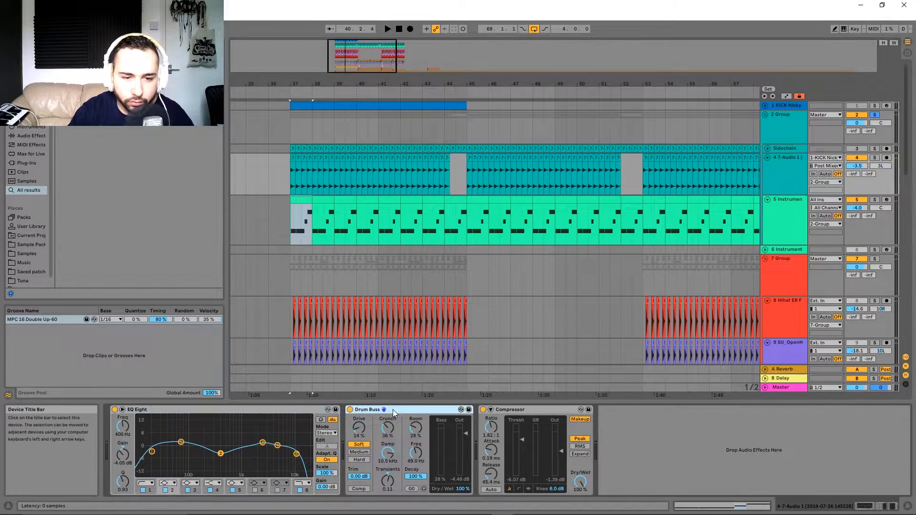
click(530, 411)
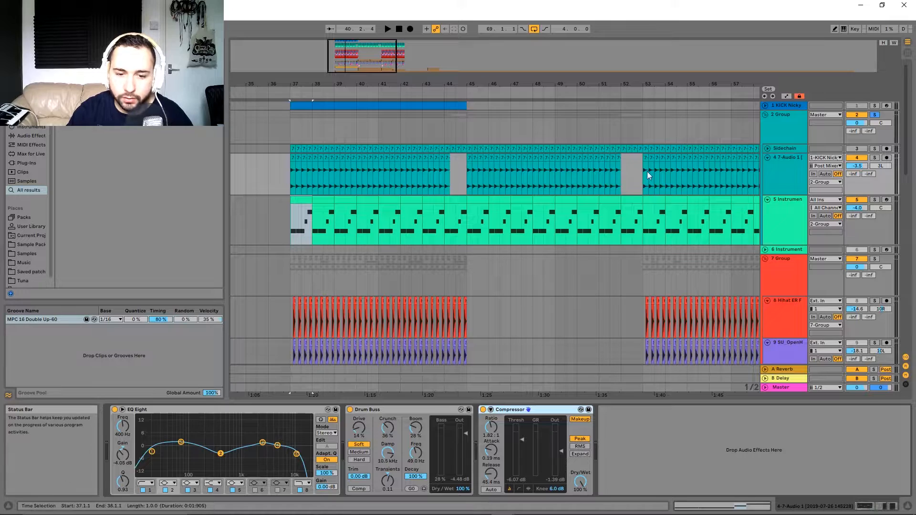
Show instrument track 5's device chain and inspect its Arpeggiator, Operator, Drum Buss and EQ Eight.
mouse_move(583, 233)
mouse_down()
mouse_move(681, 231)
mouse_move(595, 232)
mouse_up()
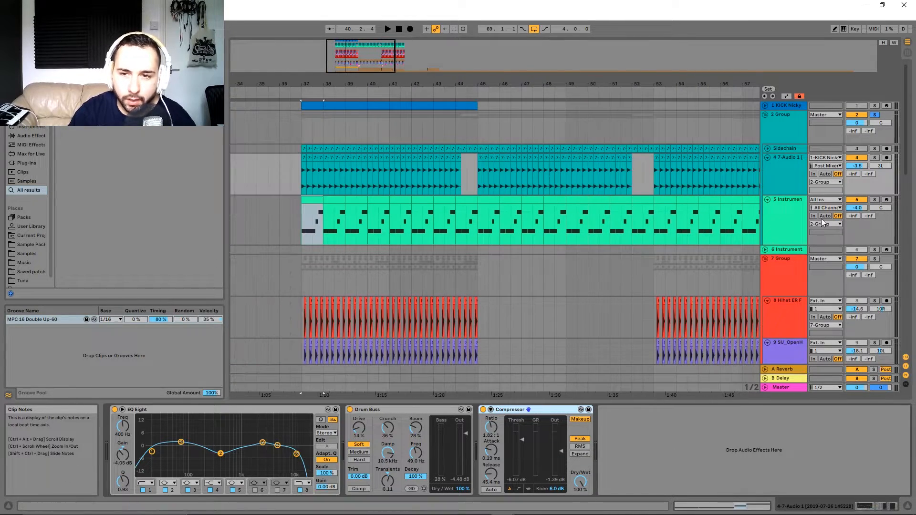
click(772, 208)
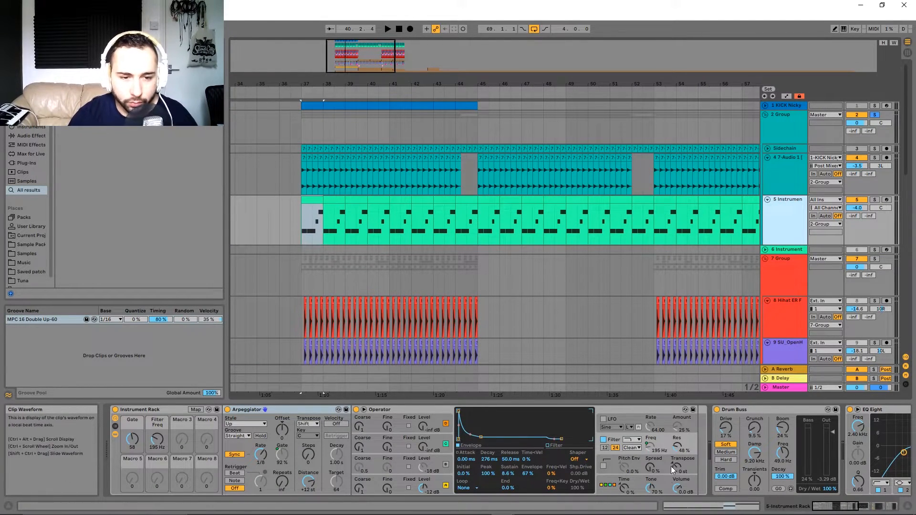
drag(671, 460, 231, 448)
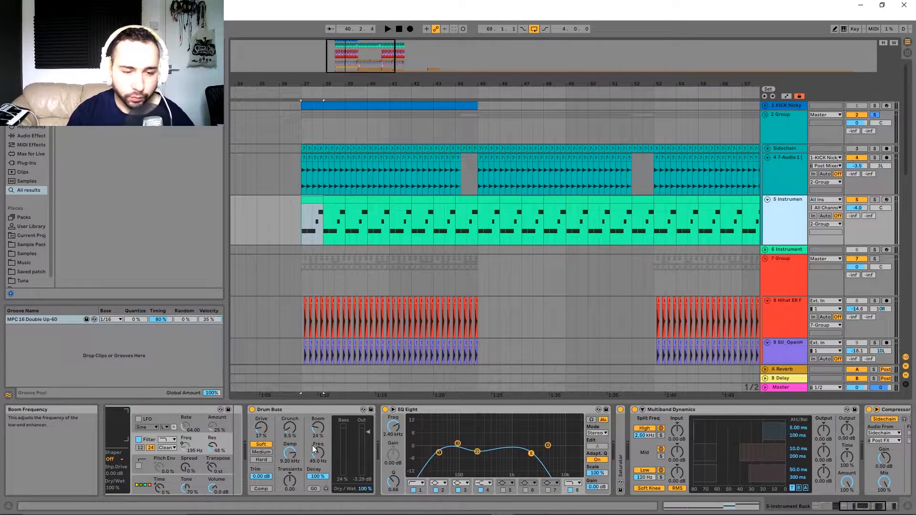
click(443, 411)
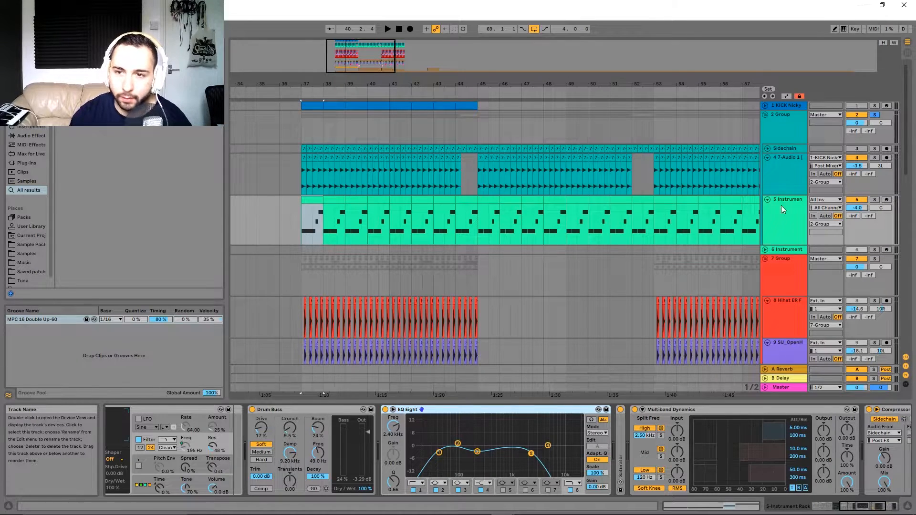
scroll(237, 468, left, 5)
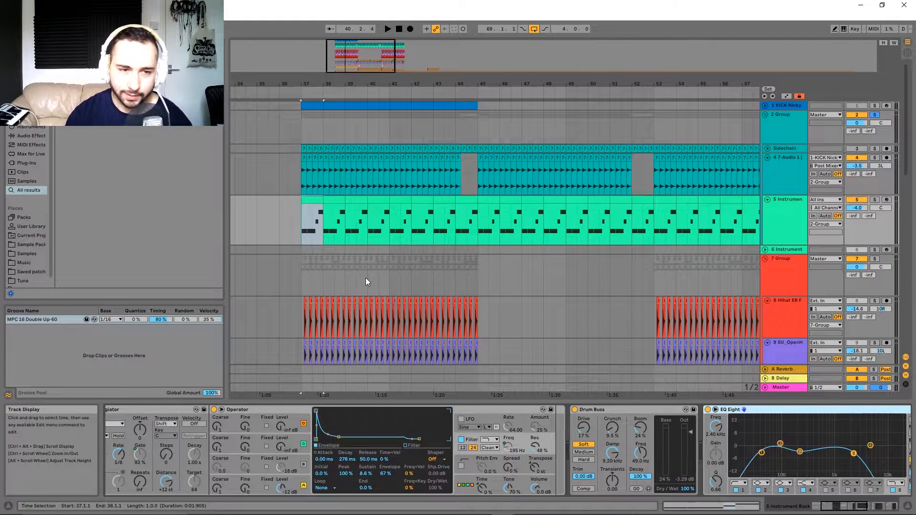
scroll(688, 454, right, 8)
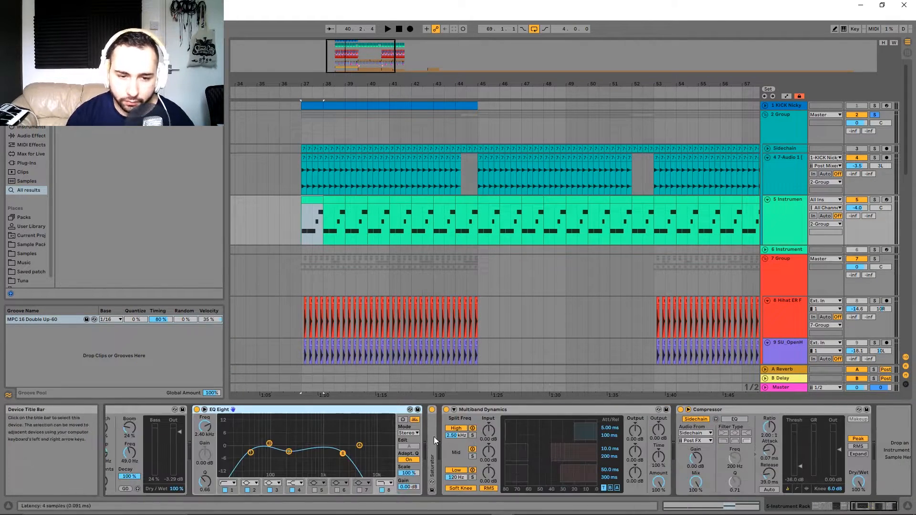
Unfold instrument track 5's Saturator to inspect it, and fold the Saturator, Compressor and Multiband Dynamics.
double_click(434, 436)
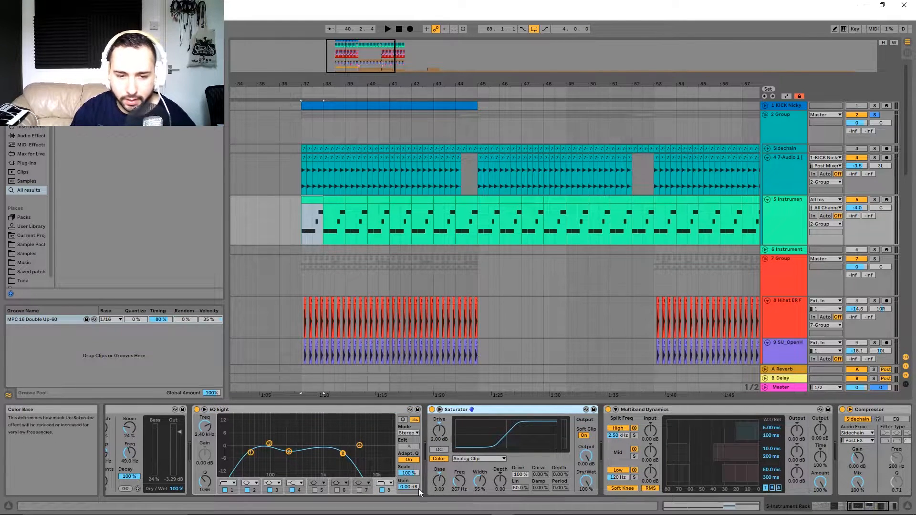
scroll(420, 489, right, 3)
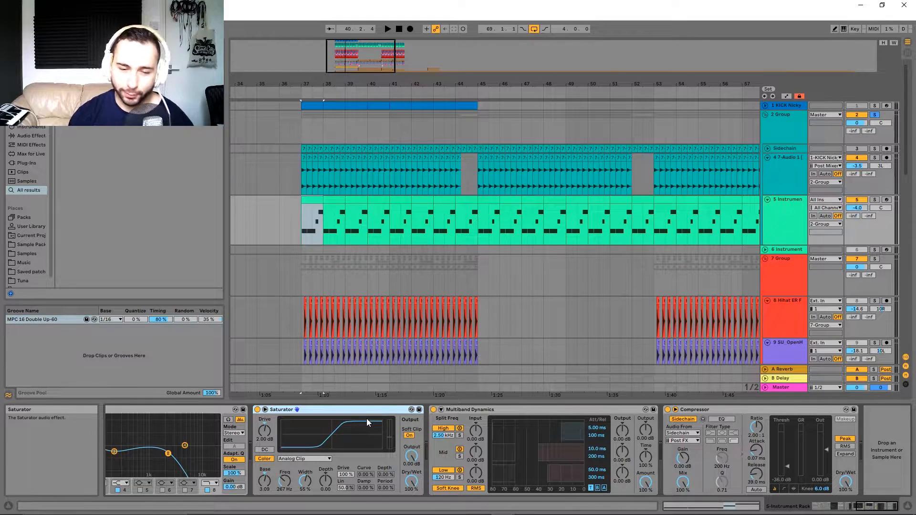
double_click(354, 408)
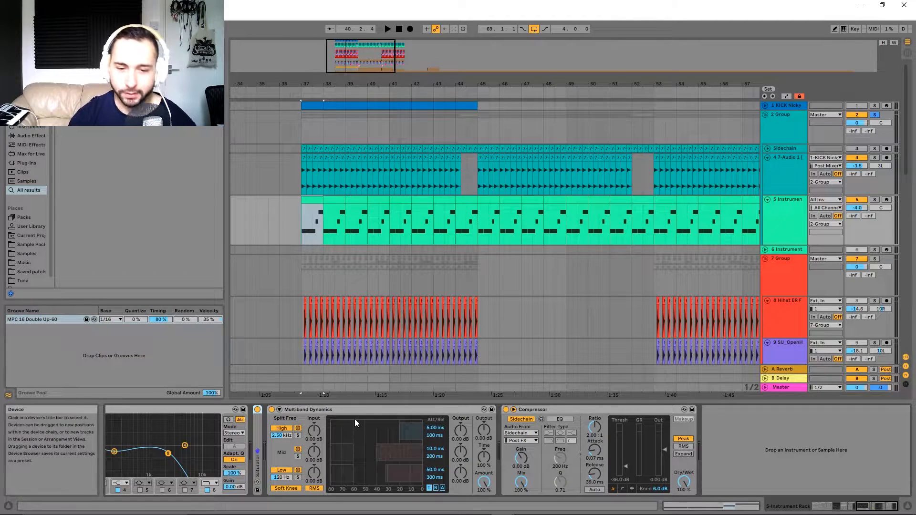
double_click(550, 408)
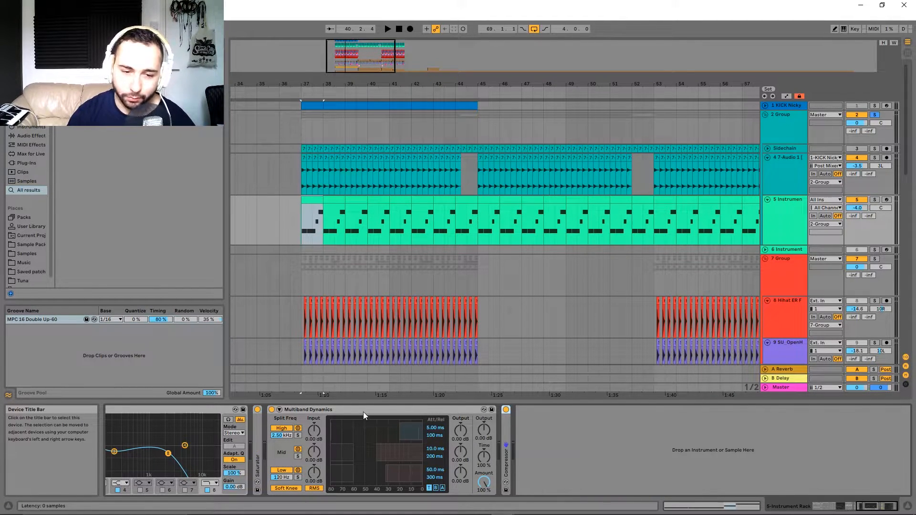
double_click(364, 412)
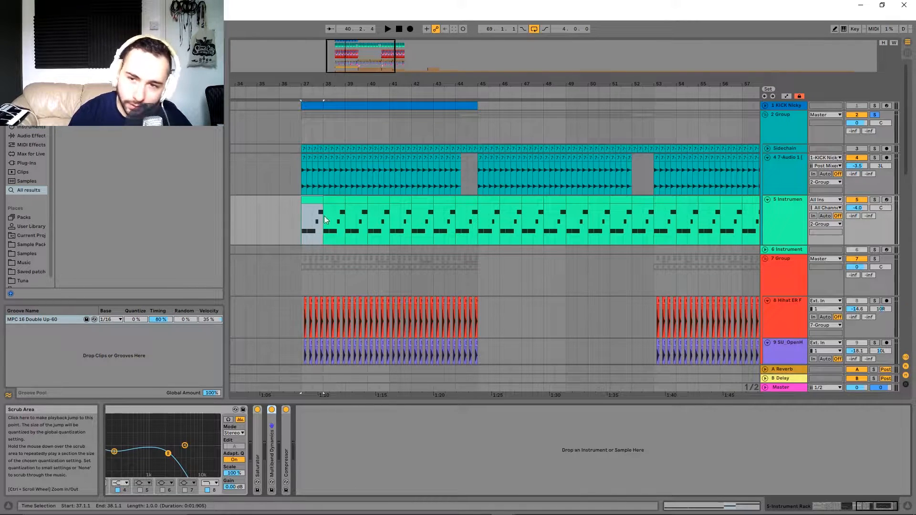
Inspect the effect chain on group 7, select hi-hat track 8 and play the arrangement briefly from bar 37.
scroll(487, 207, down, 5)
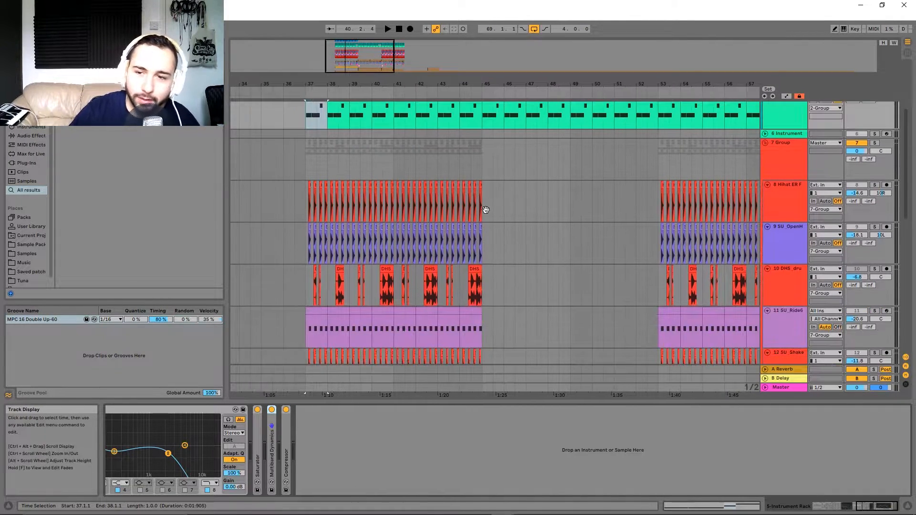
click(482, 165)
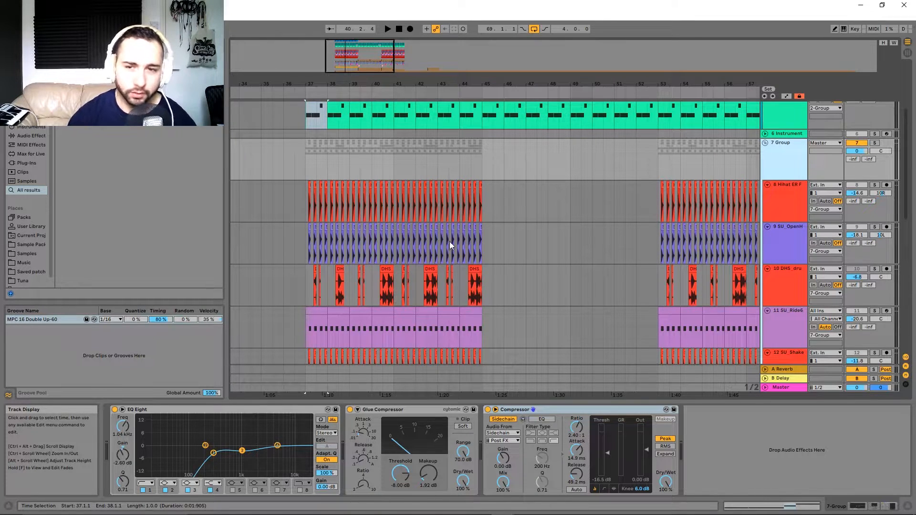
click(774, 207)
key(space)
key(space)
scroll(566, 313, down, 2)
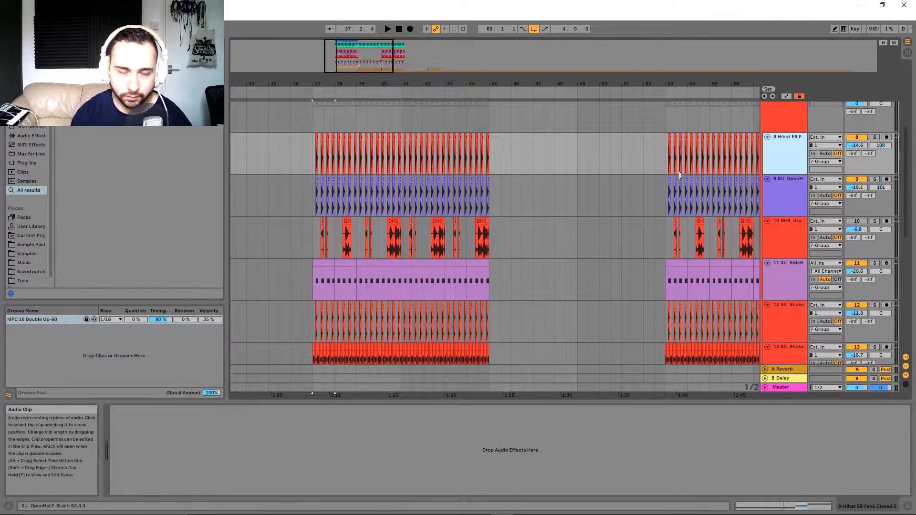
Play from bar 37 of SU_Ride6 track 11 while toggling its solo and activation to hear its contribution.
click(783, 219)
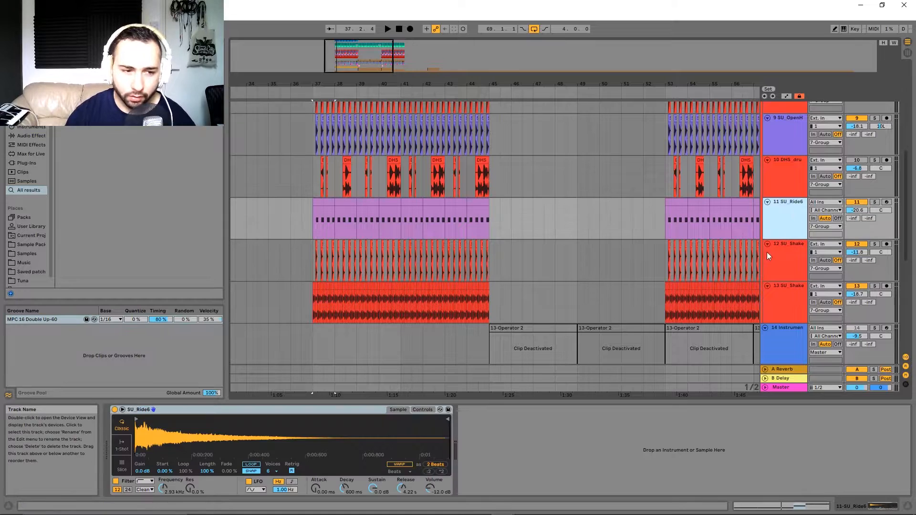
click(315, 210)
key(space)
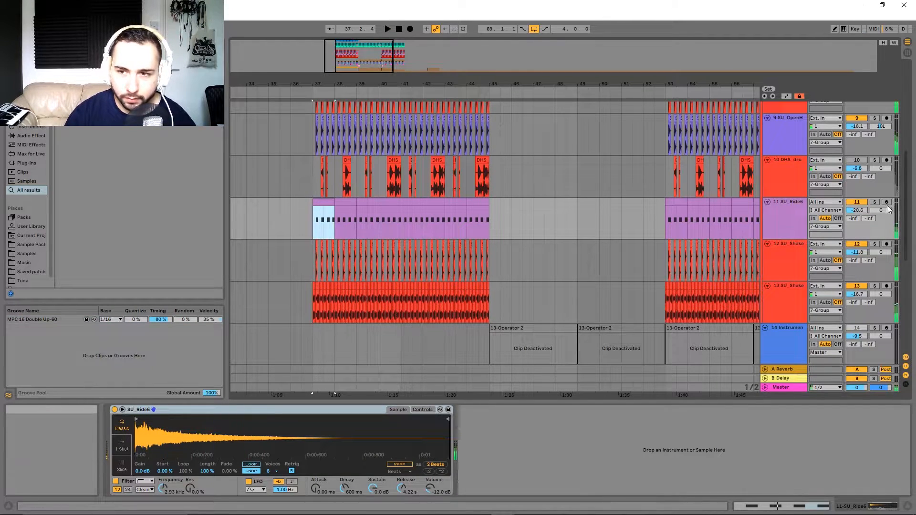
click(878, 201)
click(879, 202)
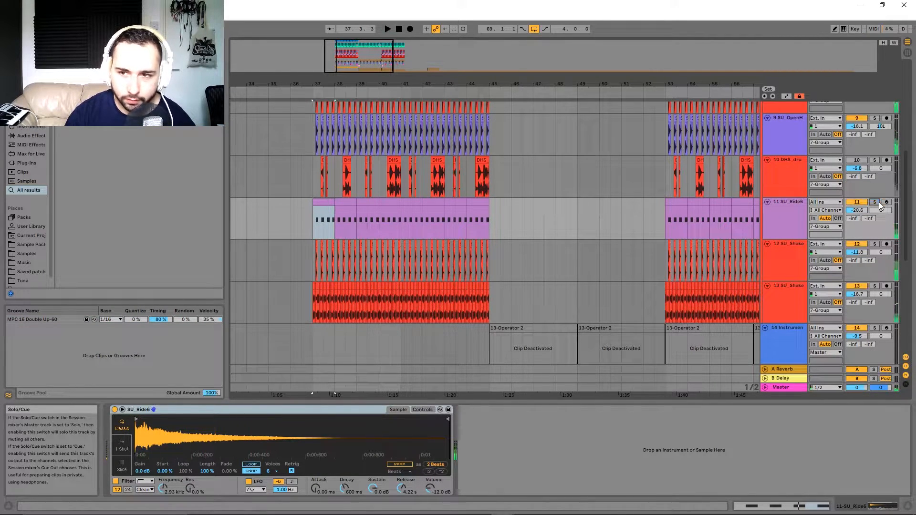
click(852, 203)
click(852, 202)
key(space)
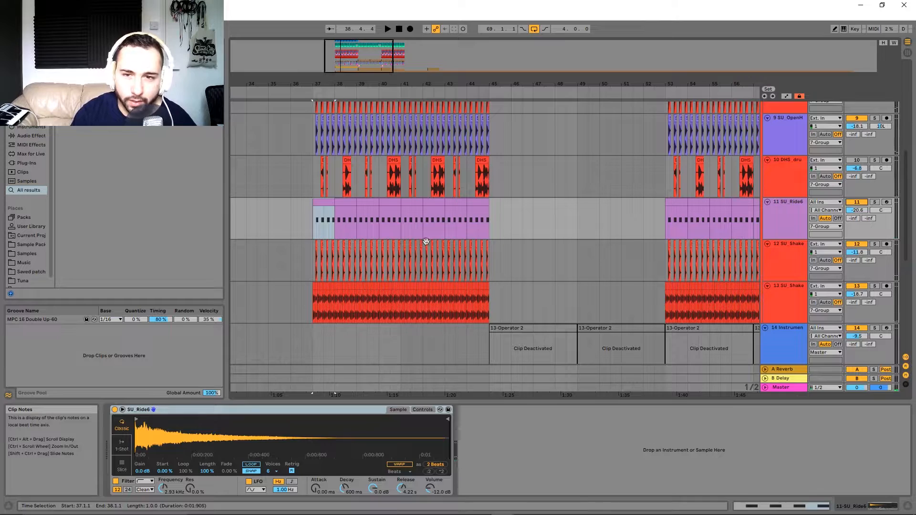
Show the devices on shaker track 13 and examine its clip pattern from bar 37 onwards.
scroll(482, 207, down, 2)
scroll(474, 233, up, 2)
drag(412, 222, 404, 145)
click(787, 306)
click(785, 252)
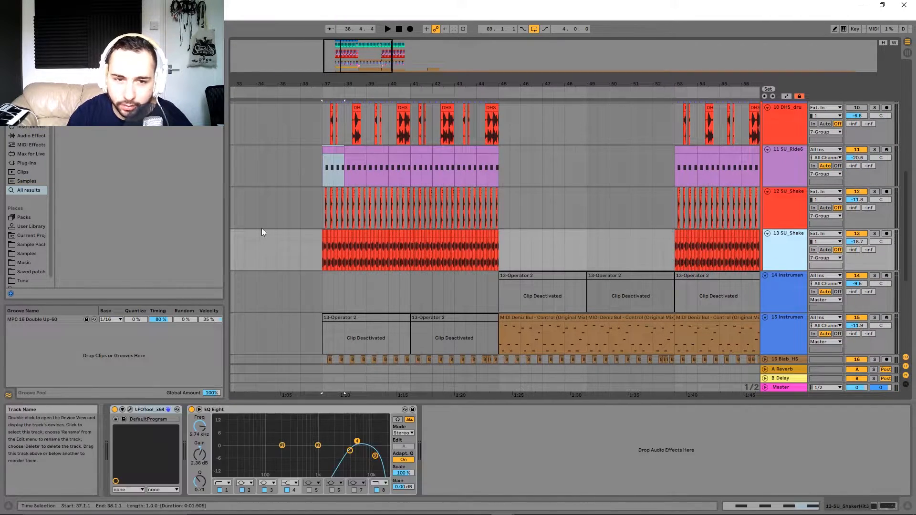
scroll(263, 229, up, 5)
drag(579, 262, 346, 263)
scroll(472, 259, right, 3)
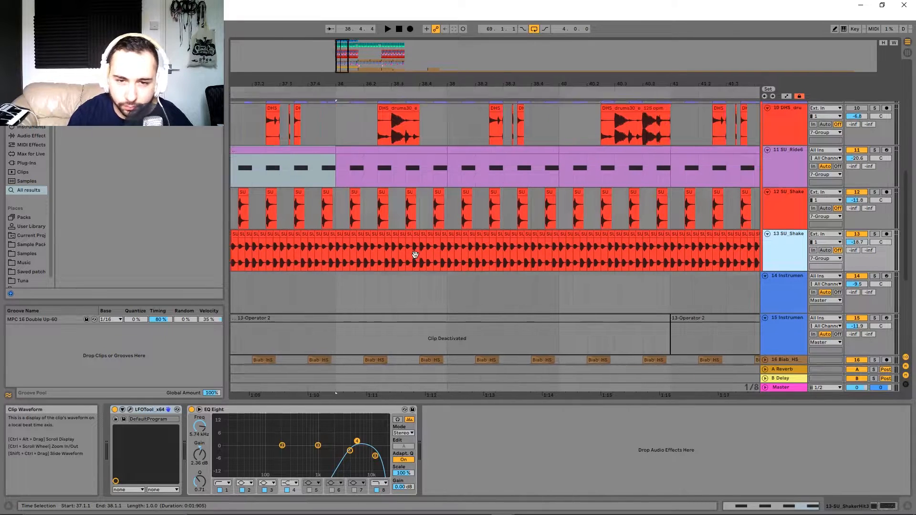
scroll(680, 257, down, 5)
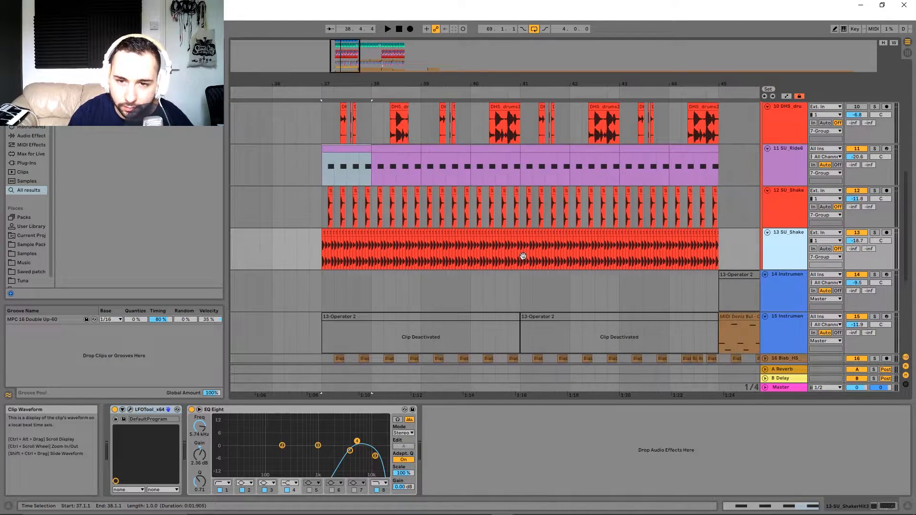
Select the first clip of shaker track 13 at 37.1.1 and inspect its LFOTool volume shape in the plug-in window.
scroll(324, 266, up, 5)
click(323, 232)
drag(530, 273, 458, 274)
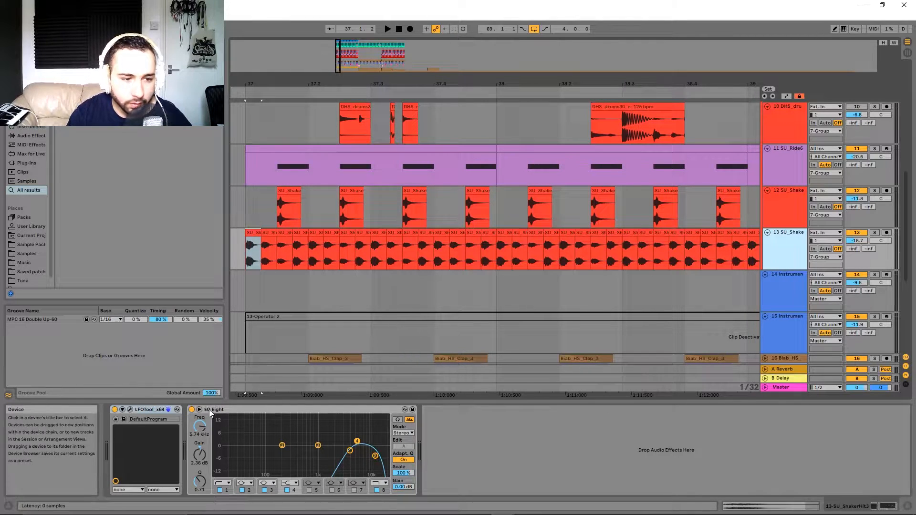
click(131, 411)
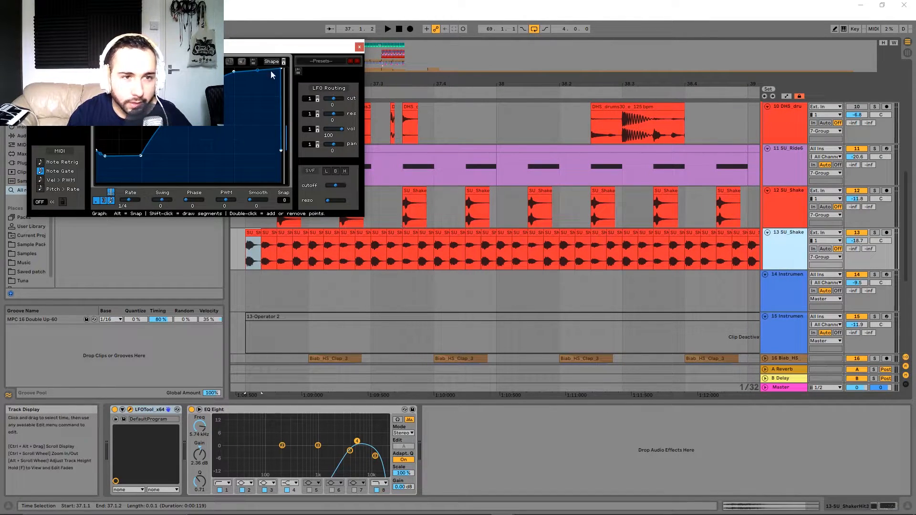
click(359, 48)
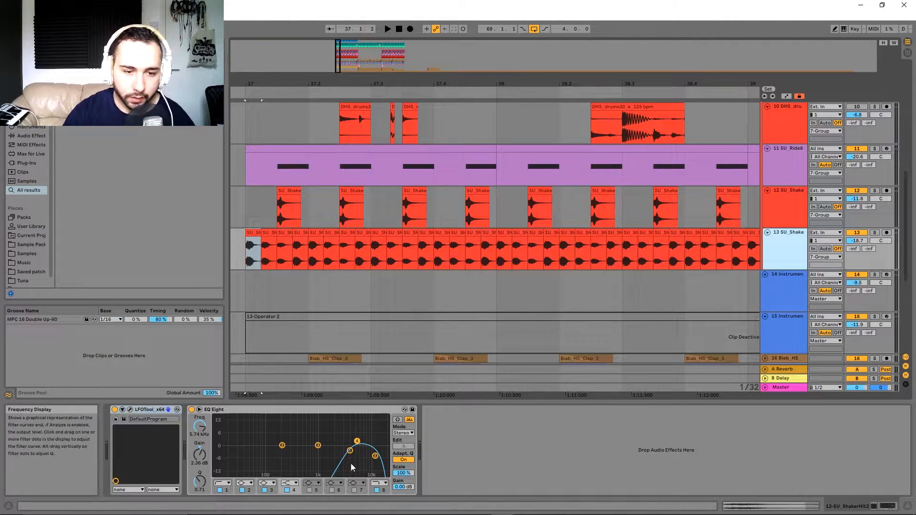
Review the clip patterns of the shaker, ride and drum tracks and show group 7's effect chain.
drag(587, 121, 533, 167)
scroll(597, 194, down, 4)
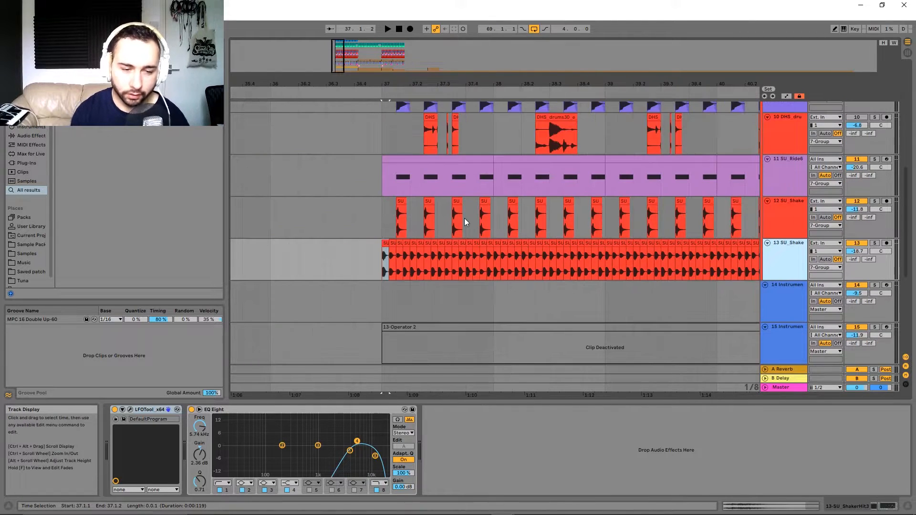
drag(465, 220, 350, 203)
scroll(352, 205, down, 4)
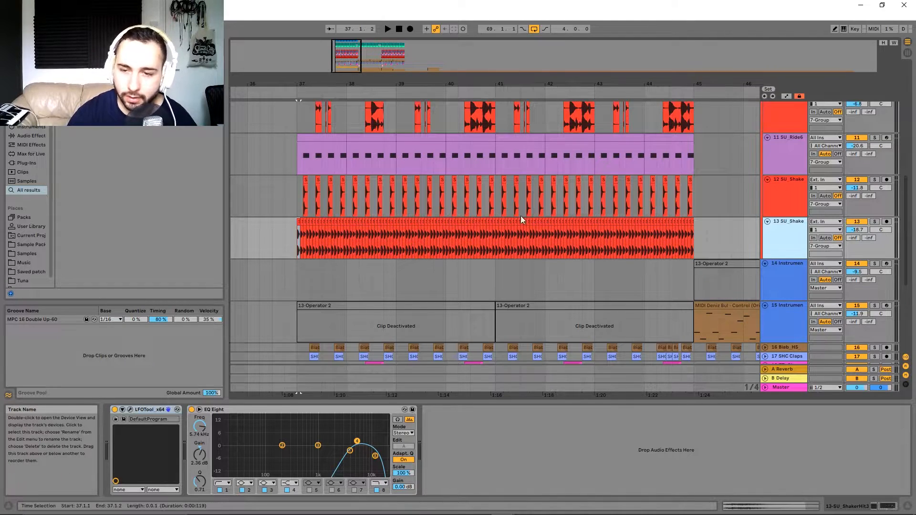
drag(527, 217, 538, 406)
click(790, 180)
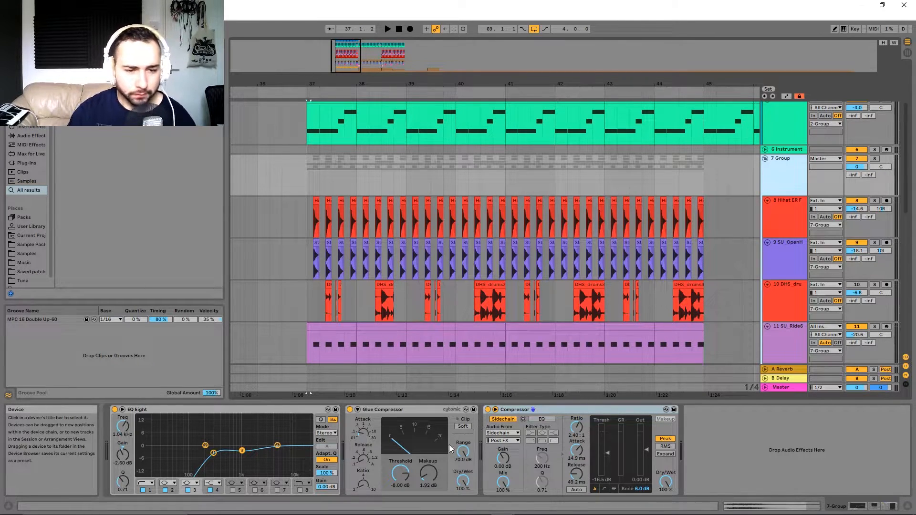
Check the device chains of hi-hat track 8, ride track 11 and shaker track 13 in turn.
click(314, 212)
scroll(500, 206, down, 3)
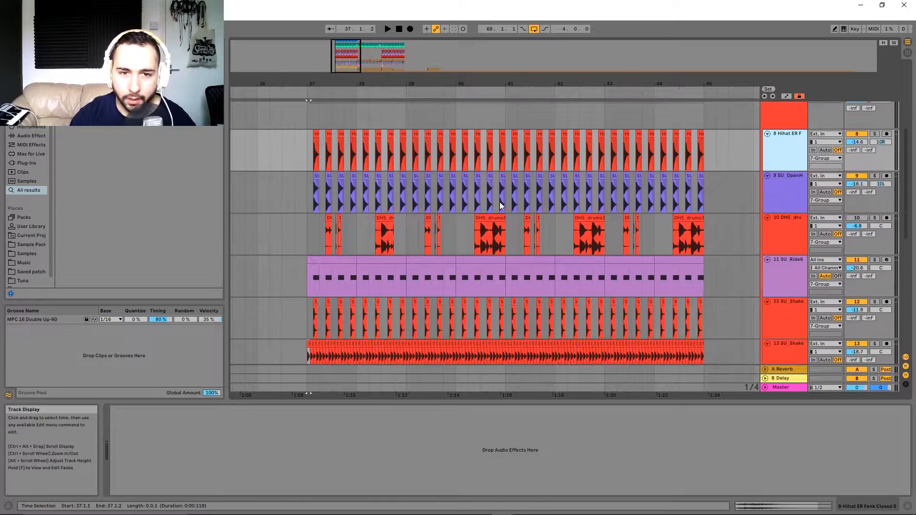
scroll(501, 235, down, 3)
scroll(476, 237, up, 1)
click(791, 187)
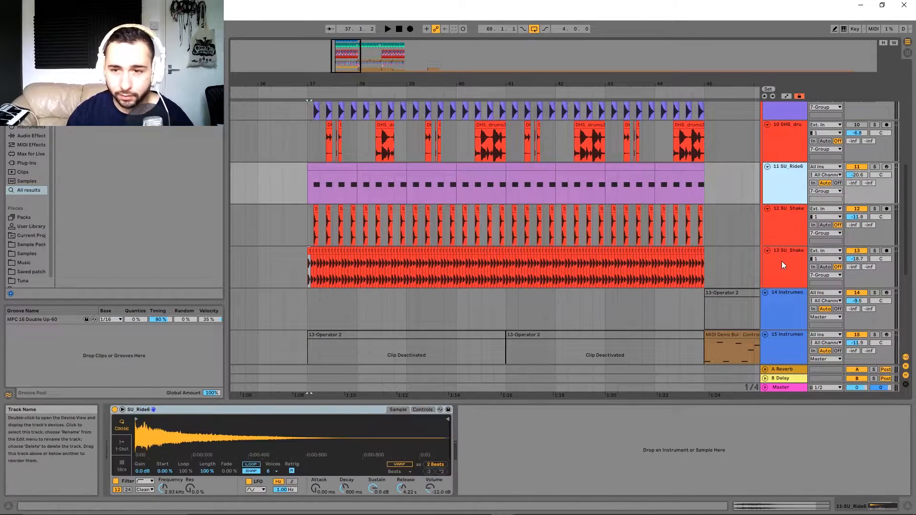
click(782, 262)
Show group 7's effect chain again and select its sidechained Compressor for review.
scroll(782, 222, up, 5)
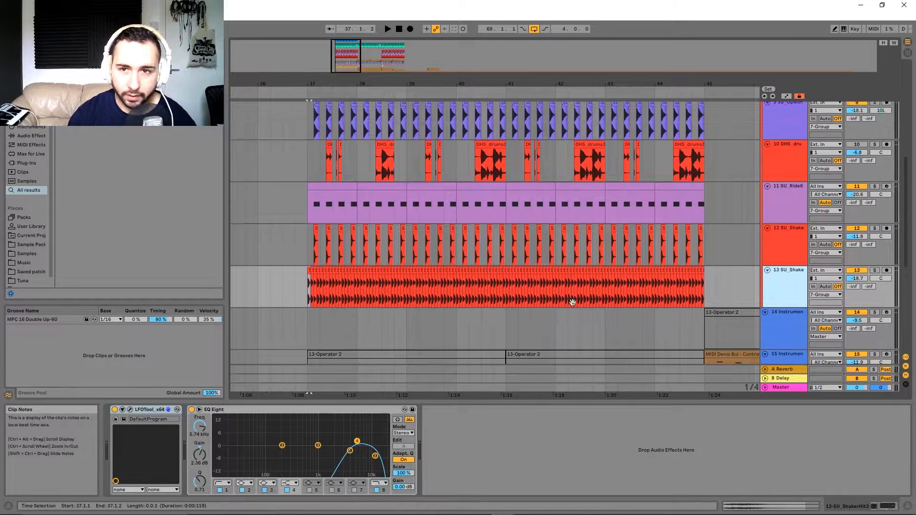
click(785, 246)
drag(364, 300, 362, 191)
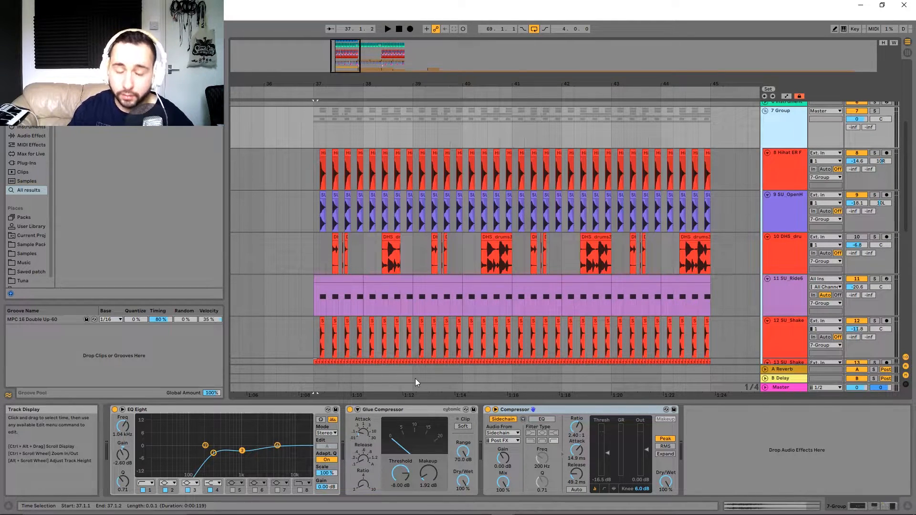
click(534, 416)
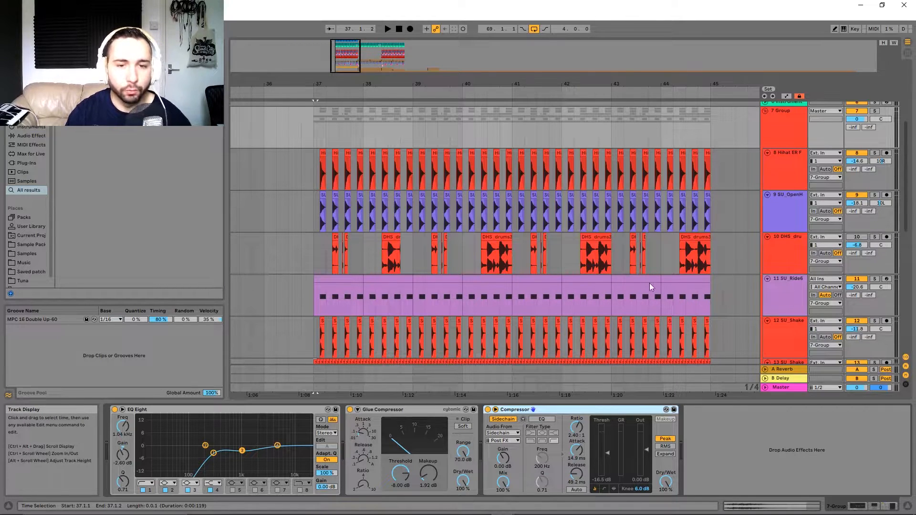
Compare the devices on clap tracks 16 and 17, switching between them and ending on track 16's Reverb.
scroll(656, 240, down, 10)
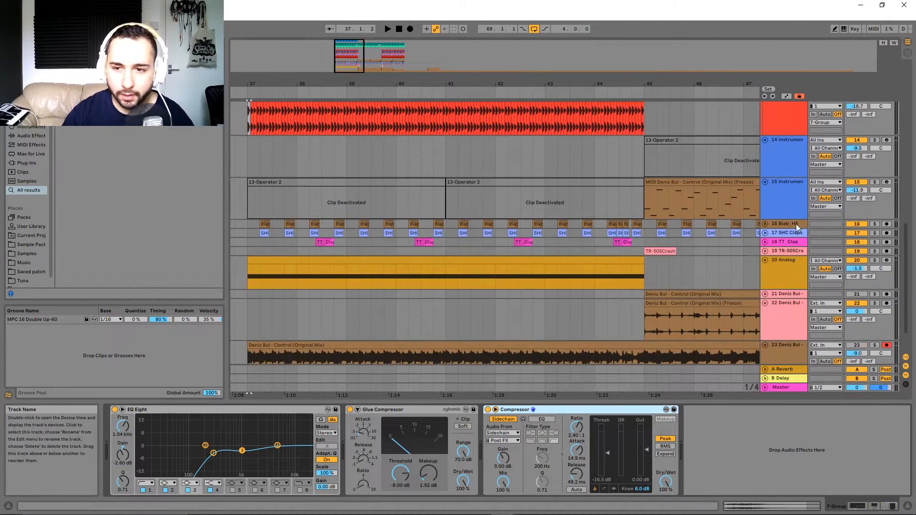
click(787, 224)
click(788, 234)
click(786, 223)
click(786, 232)
click(787, 225)
click(789, 233)
click(787, 223)
click(788, 233)
click(787, 224)
click(788, 232)
click(785, 224)
click(788, 233)
click(787, 224)
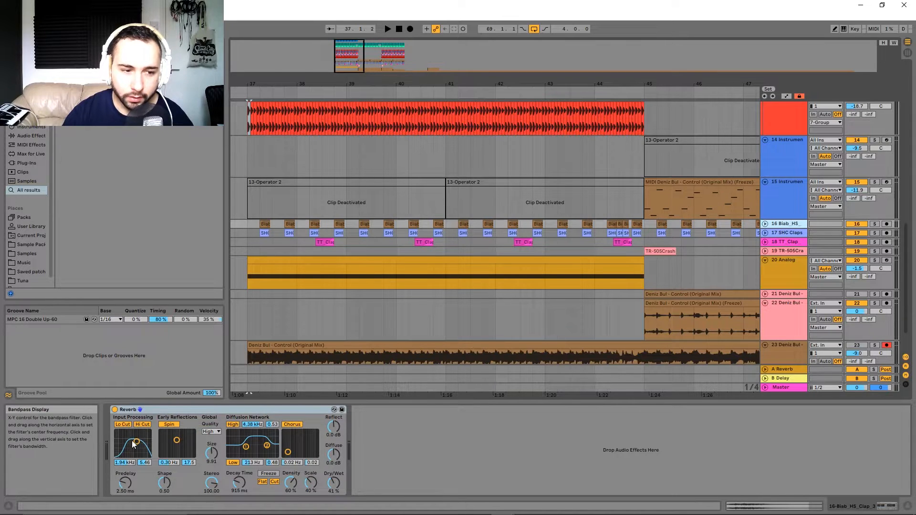
Solo reference track 23, Deniz Bul - Control (Original Mix), and play it briefly from bar 37.
scroll(703, 318, down, 2)
click(875, 305)
key(space)
key(space)
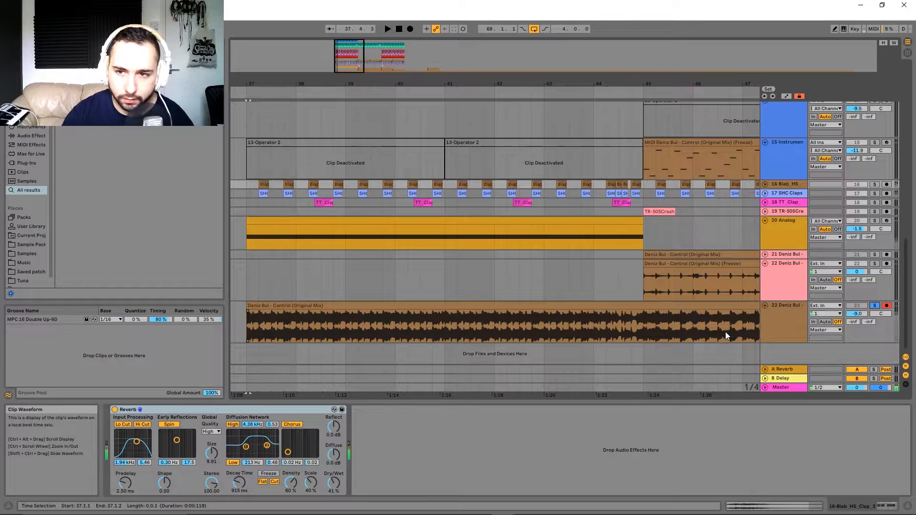
Solo clap track 16 instead of the reference track and play it briefly from bar 37.
scroll(726, 331, up, 3)
click(783, 225)
click(780, 233)
click(873, 236)
key(space)
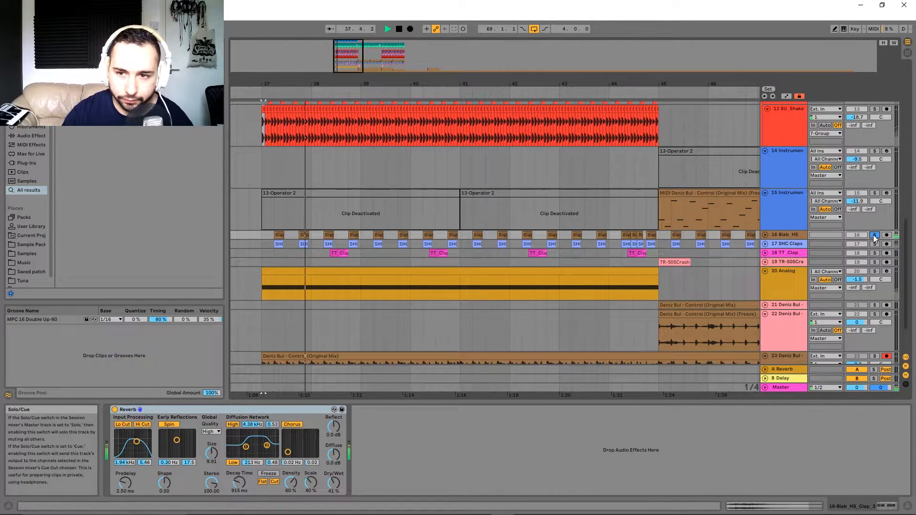
key(space)
Check the Compressor and EQ Eight on clap track 17, and select the Analog clip on track 20 to show its devices.
scroll(803, 215, down, 1)
click(789, 230)
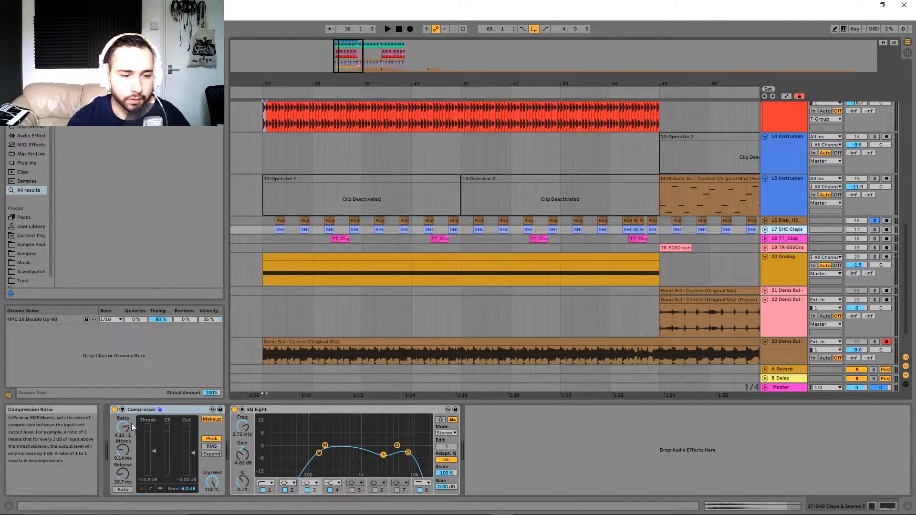
scroll(637, 268, down, 3)
drag(637, 268, 439, 290)
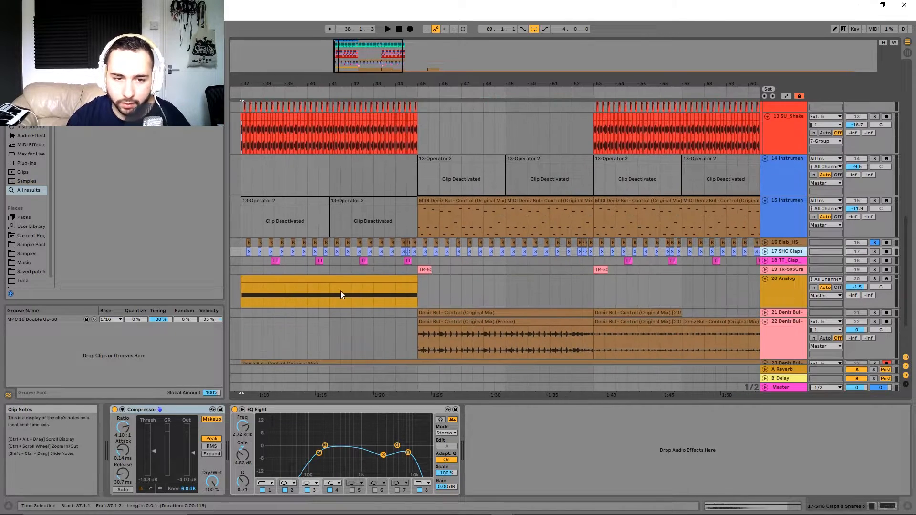
click(344, 296)
drag(419, 350, 460, 231)
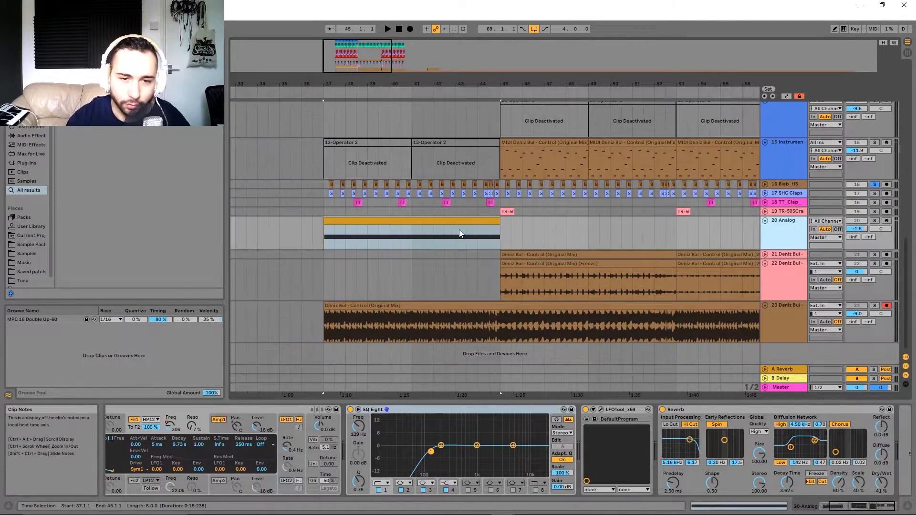
Play reference track 23 soloed from the start of the Analog clip, stop, and turn its solo off.
key(space)
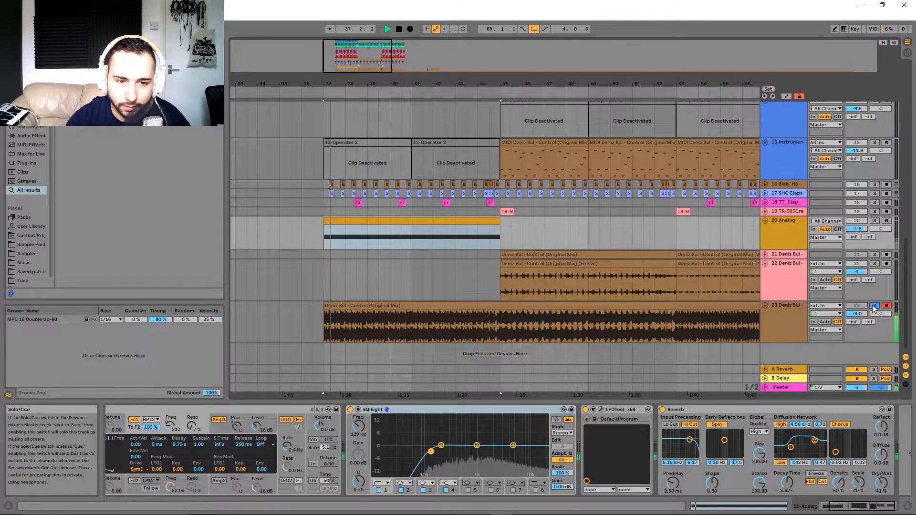
key(space)
click(874, 305)
Select the MIDI clip at bar 45 on instrument track 15, then the one at bar 49, to review the track's devices.
drag(565, 196, 549, 244)
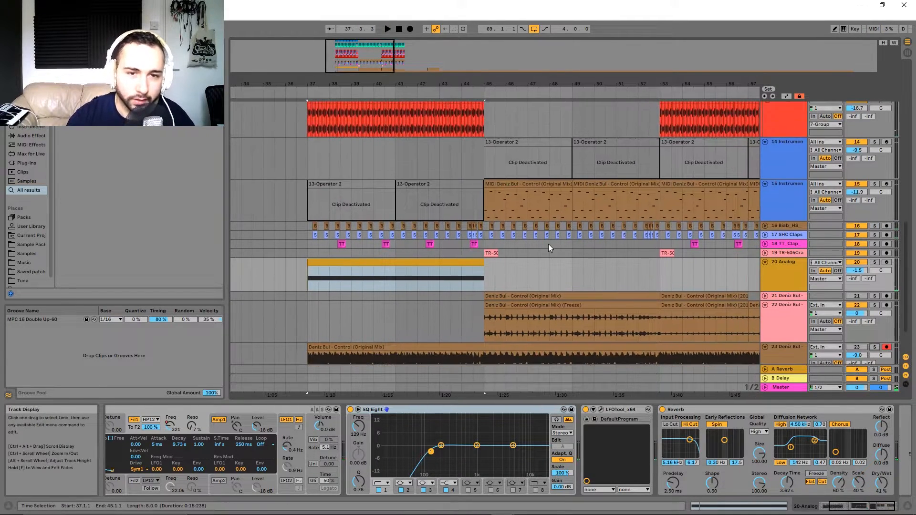
drag(573, 195, 377, 276)
click(377, 276)
scroll(442, 240, down, 2)
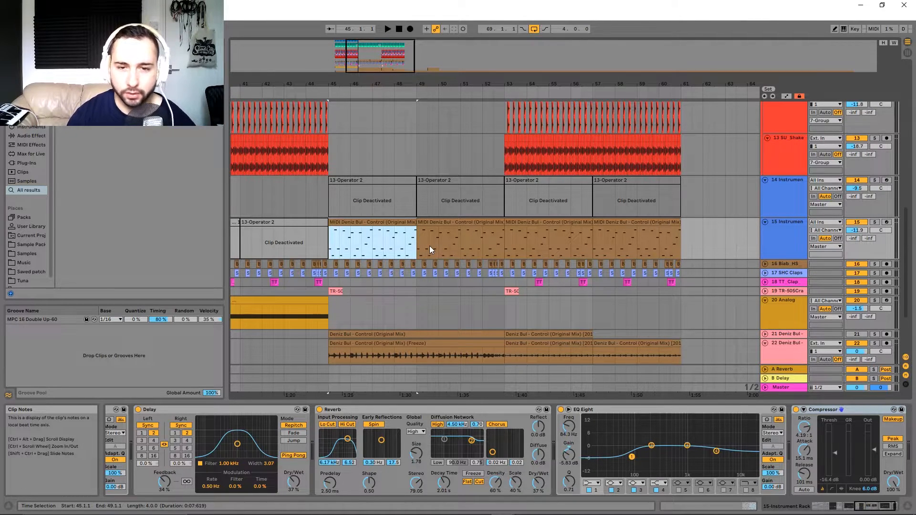
scroll(463, 292, down, 2)
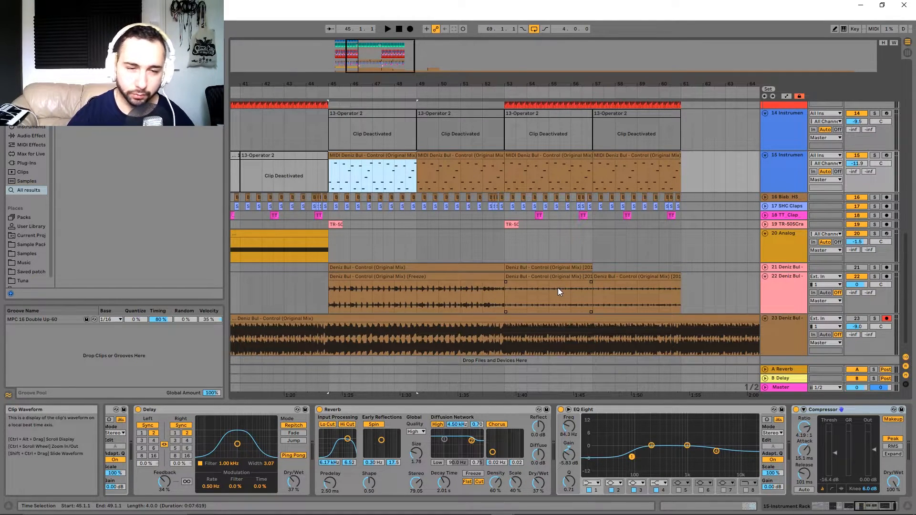
scroll(516, 273, up, 2)
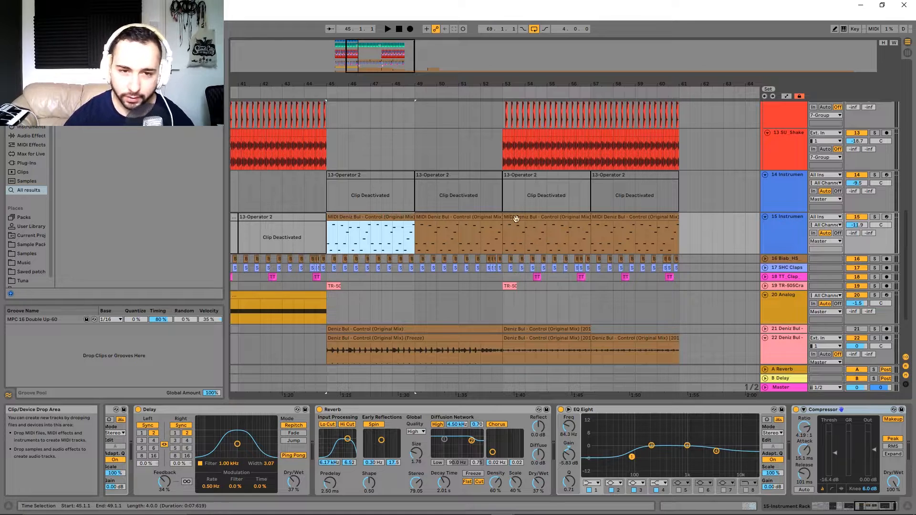
click(477, 236)
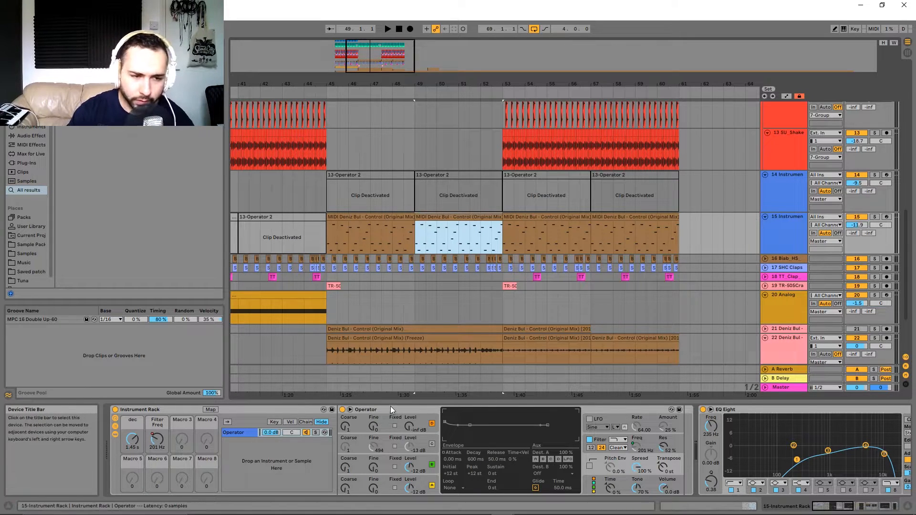
Examine the settings of oscillators A and B in track 15's Operator, switching back and forth between them.
click(417, 464)
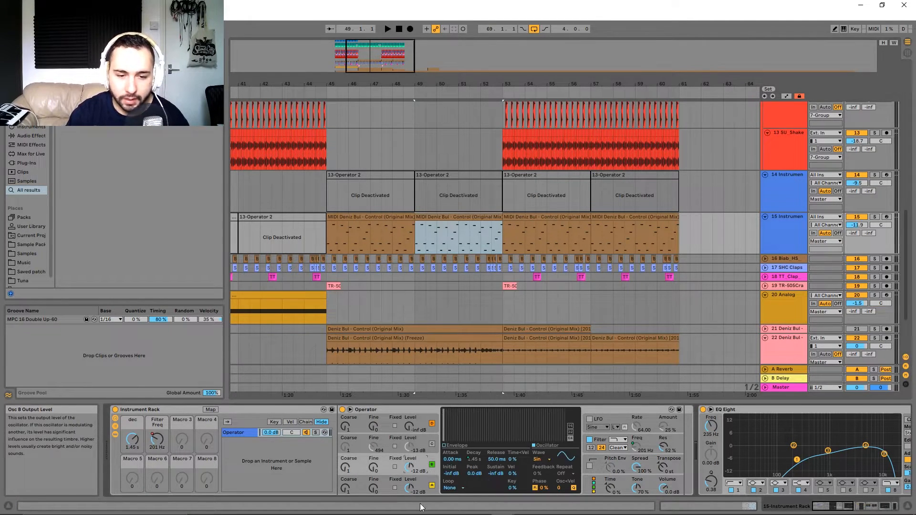
click(424, 486)
click(421, 464)
click(423, 484)
click(418, 467)
click(422, 485)
click(419, 471)
click(421, 484)
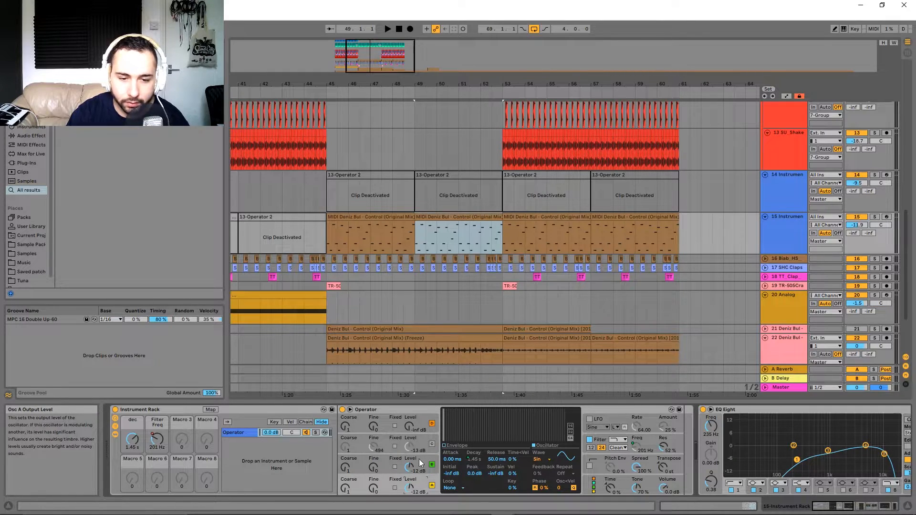
click(418, 462)
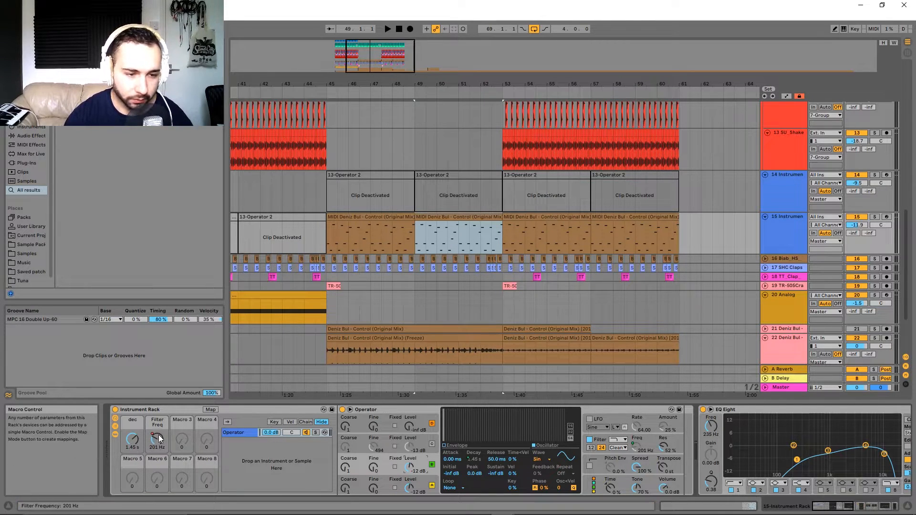
Examine Operator's filter envelope and pitch envelope sections, and return to its oscillator settings.
click(613, 450)
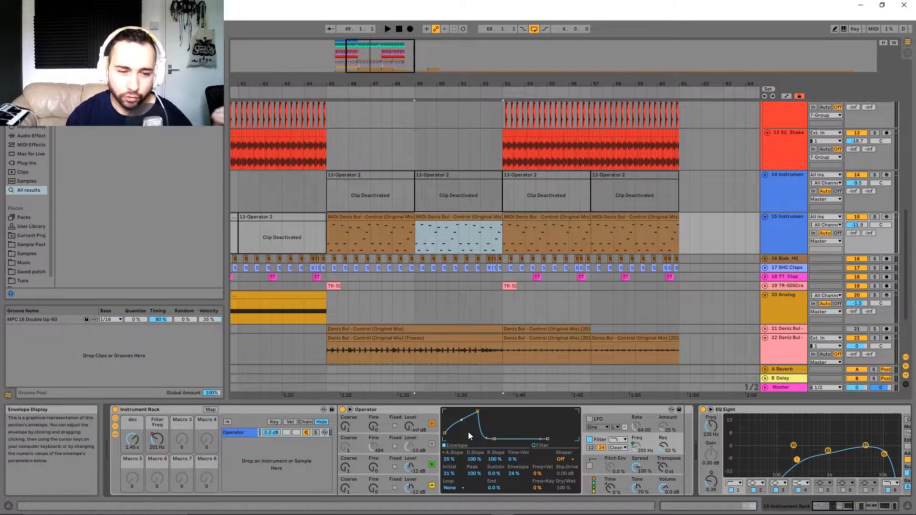
scroll(483, 351, down, 2)
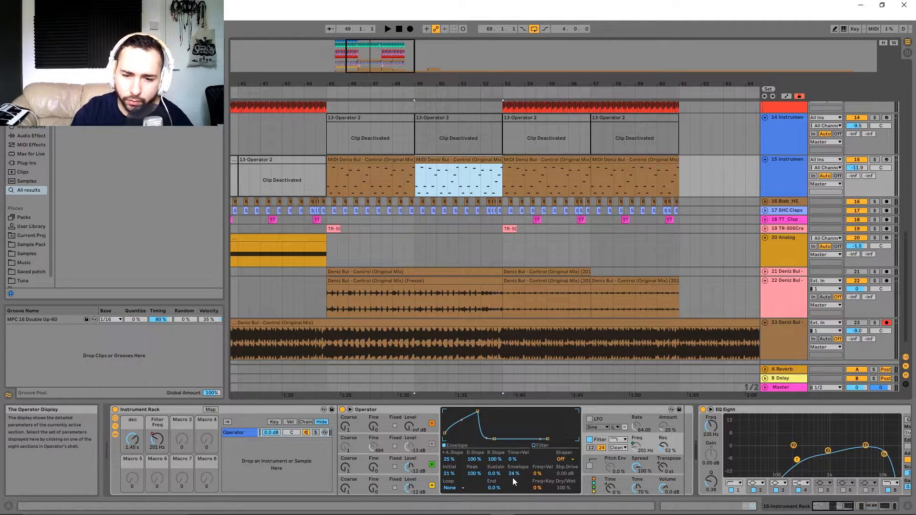
click(624, 473)
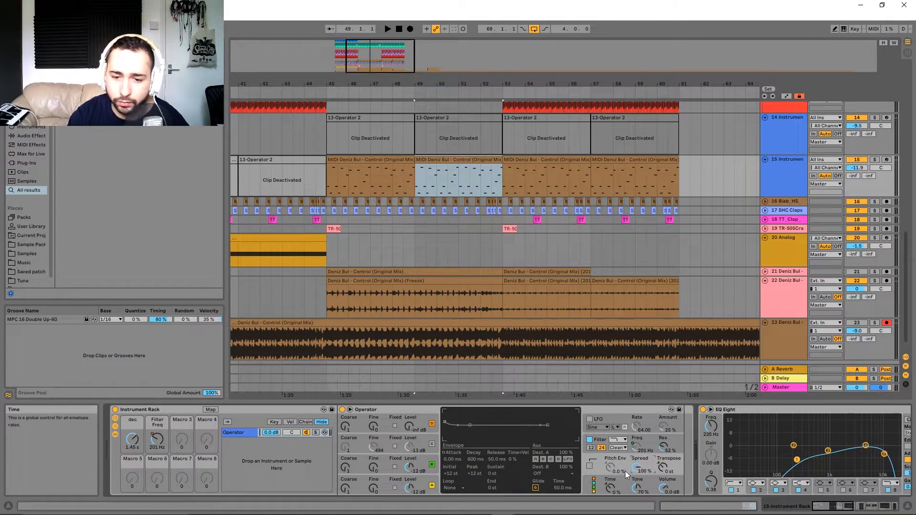
click(625, 440)
click(643, 437)
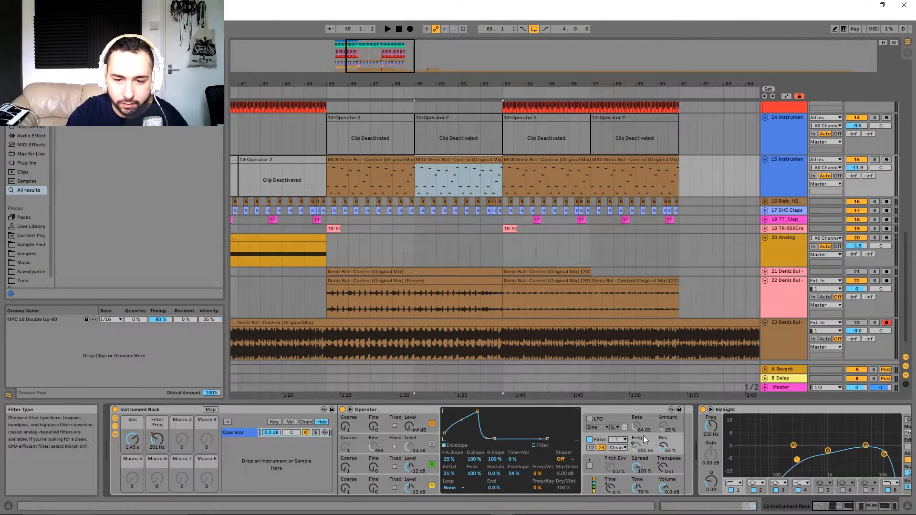
drag(539, 271, 476, 316)
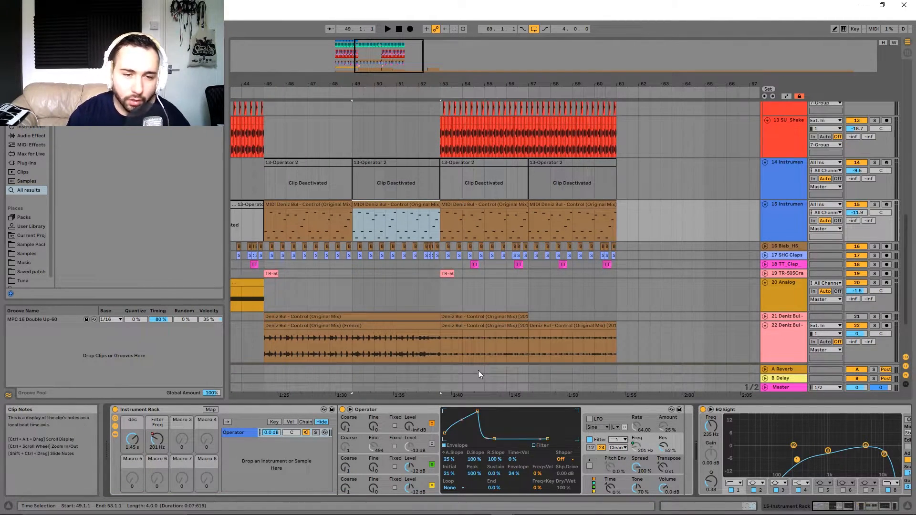
click(426, 485)
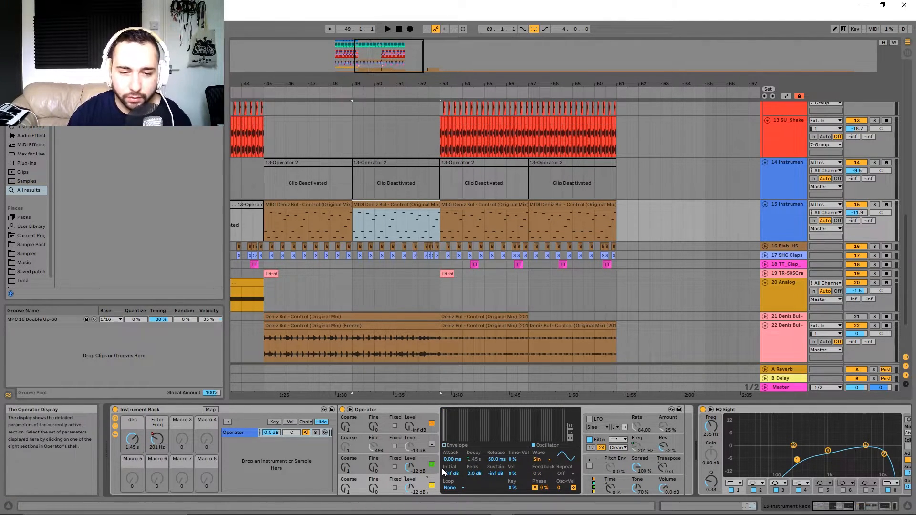
Compare instrument track 14's device chain with track 15's, bringing track 15's EQ Eight, Delay and Reverb into view.
scroll(448, 294, down, 3)
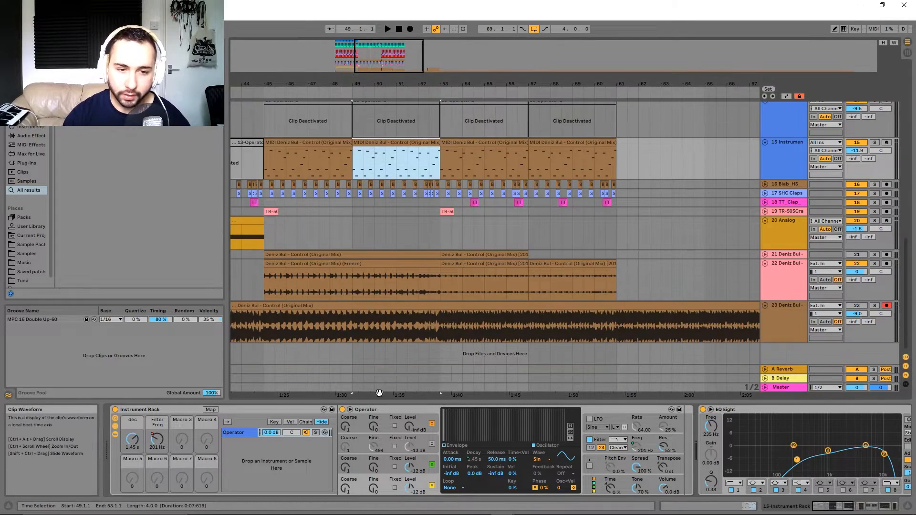
scroll(451, 296, up, 5)
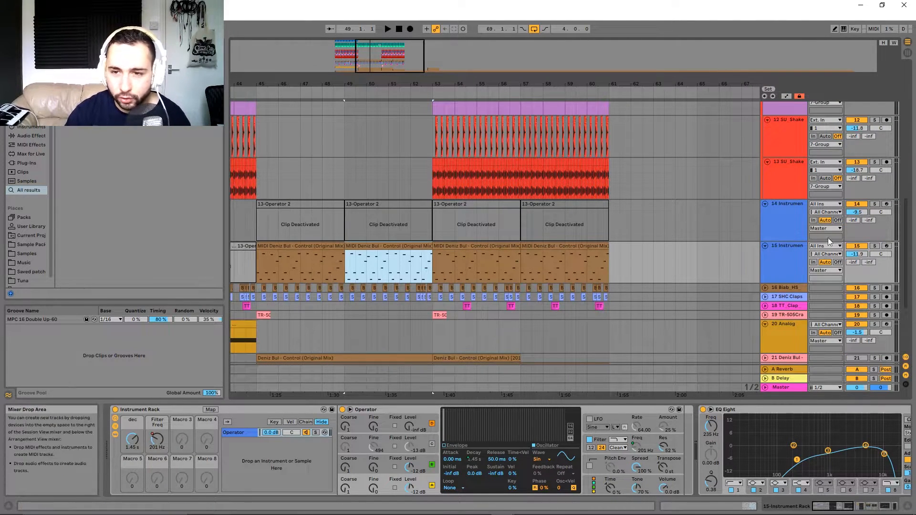
click(790, 219)
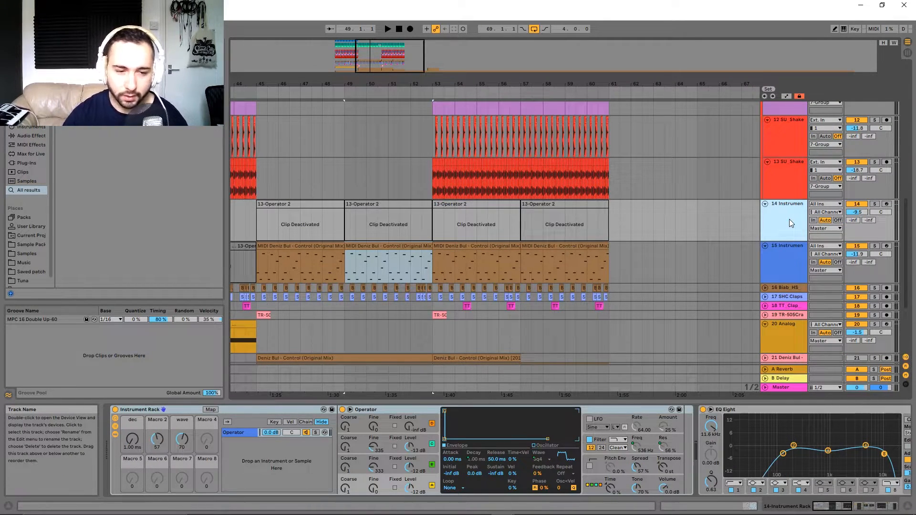
click(785, 262)
drag(506, 444, 615, 320)
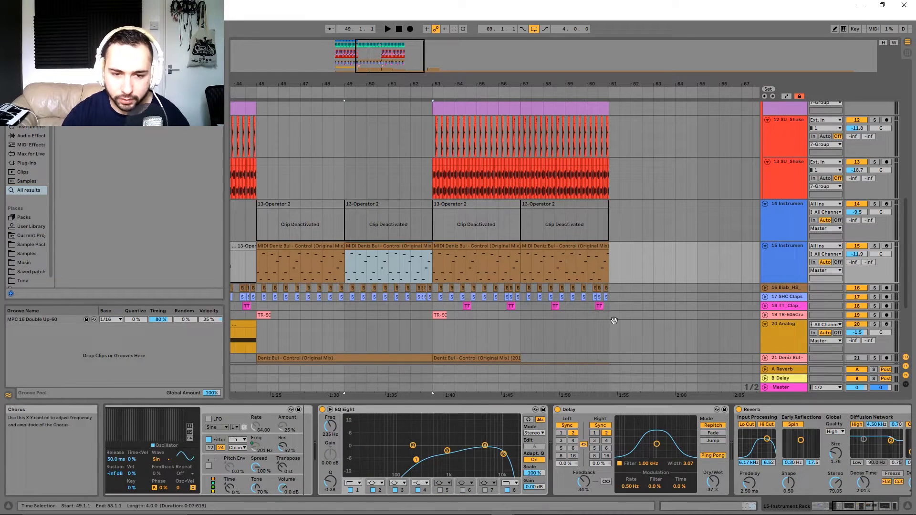
Play instrument track 15 soloed from bar 49, unsolo it during playback to hear the full mix, and stop.
click(875, 246)
key(space)
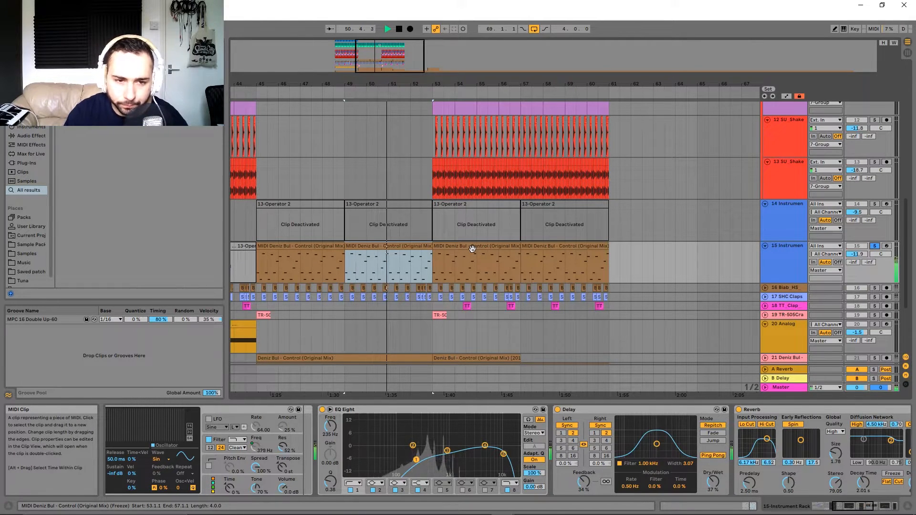
click(876, 245)
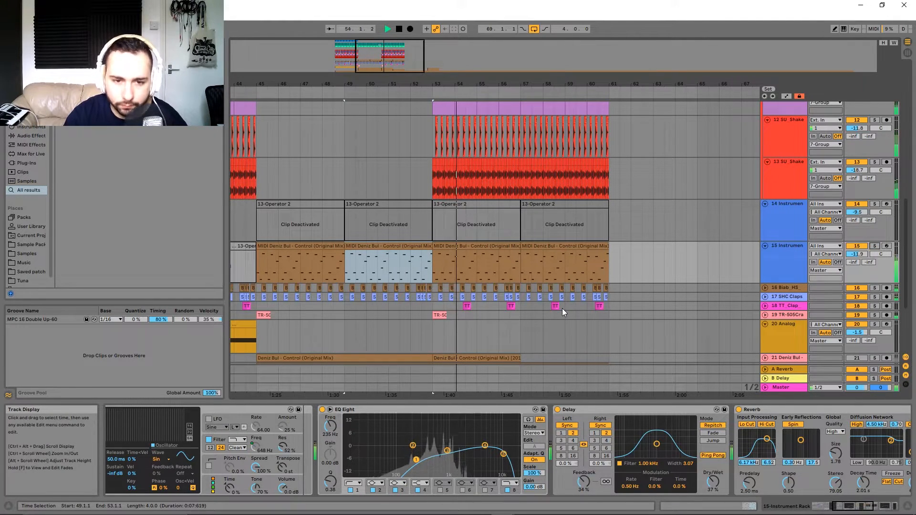
key(space)
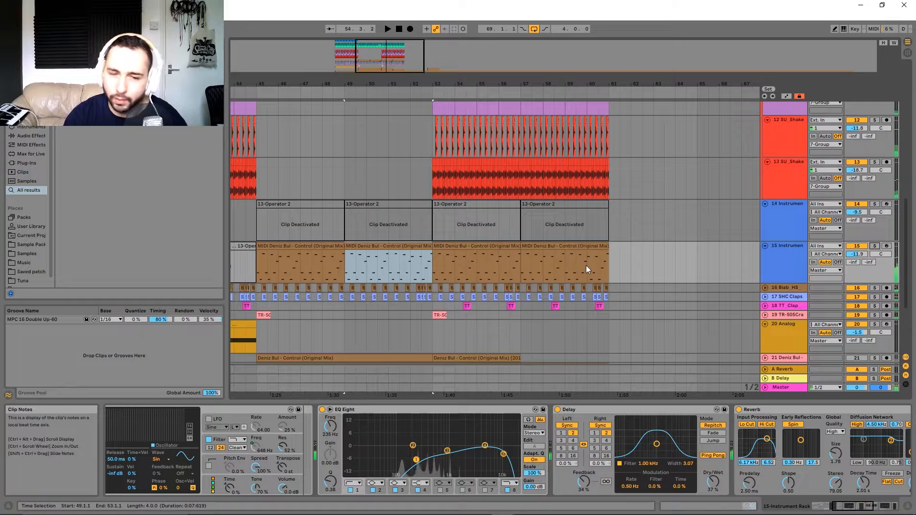
Review the first EQ Eight after Operator on track 15 and move along the chain to the Delay and Reverb.
click(771, 258)
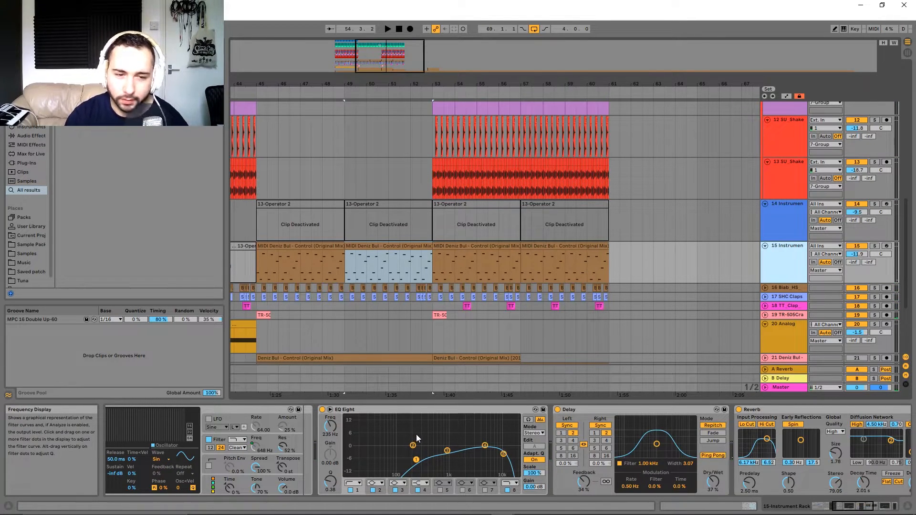
scroll(497, 438, left, 3)
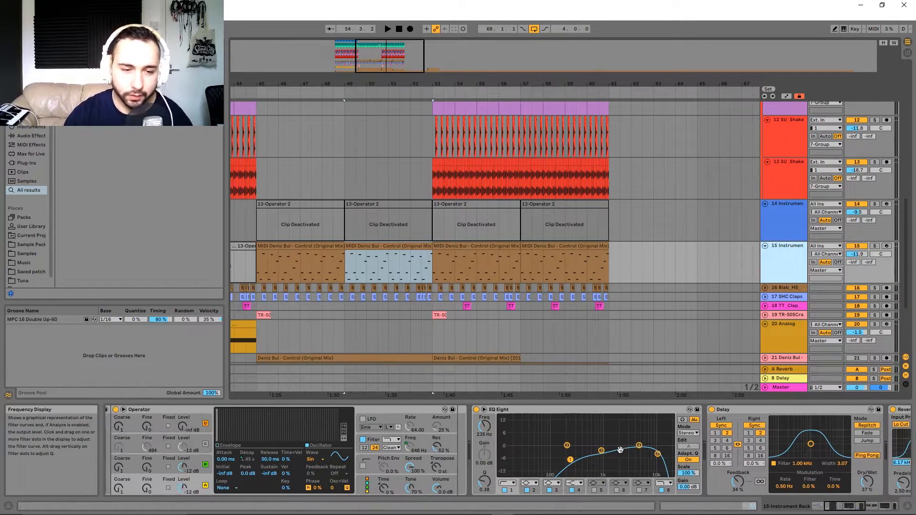
scroll(497, 438, right, 2)
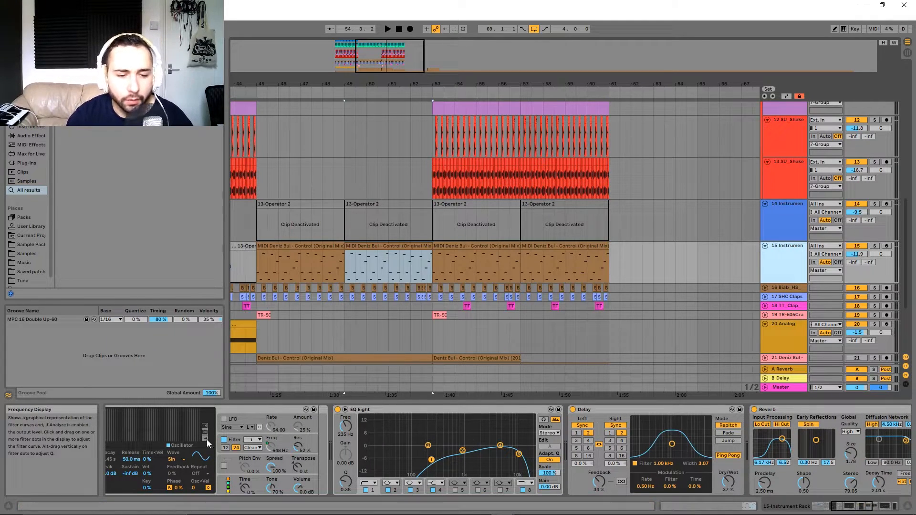
click(373, 413)
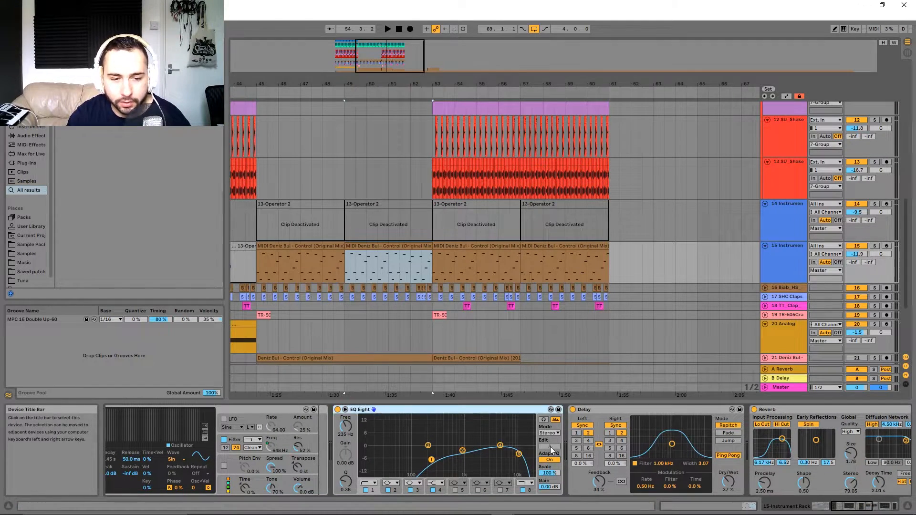
drag(700, 450, 366, 437)
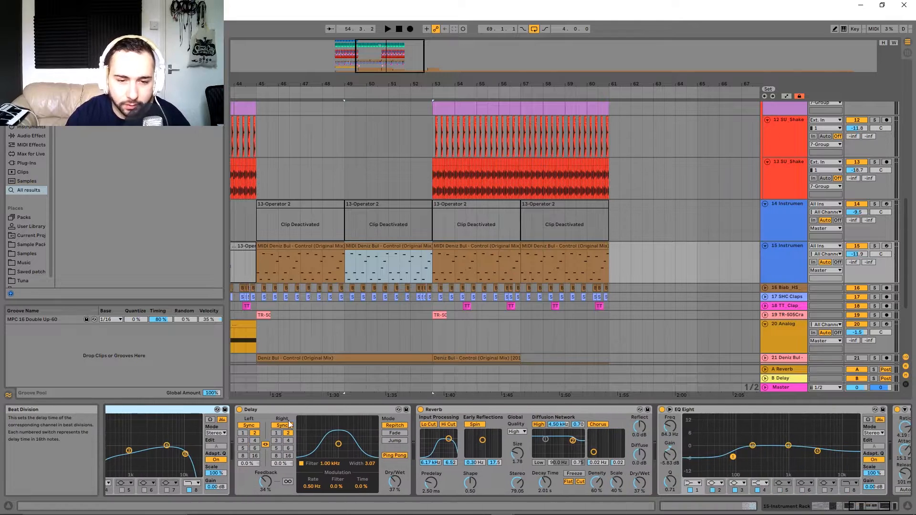
Set track 15's Delay to 42% feedback and 52% dry/wet, and play the mix from bar 49.
click(302, 409)
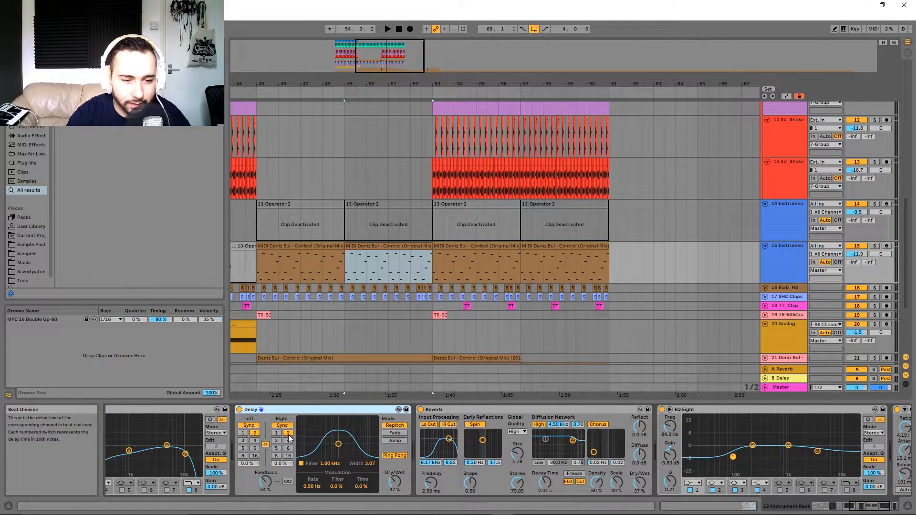
drag(366, 436, 439, 432)
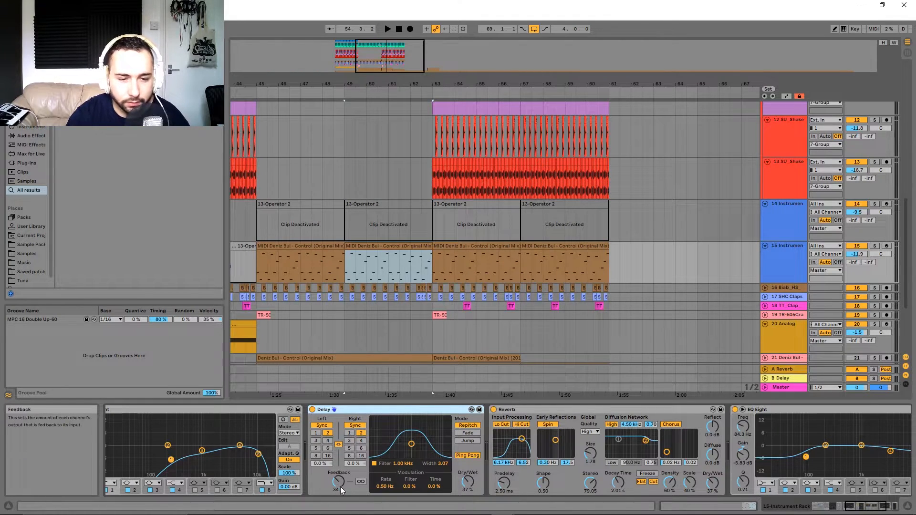
drag(340, 484, 340, 479)
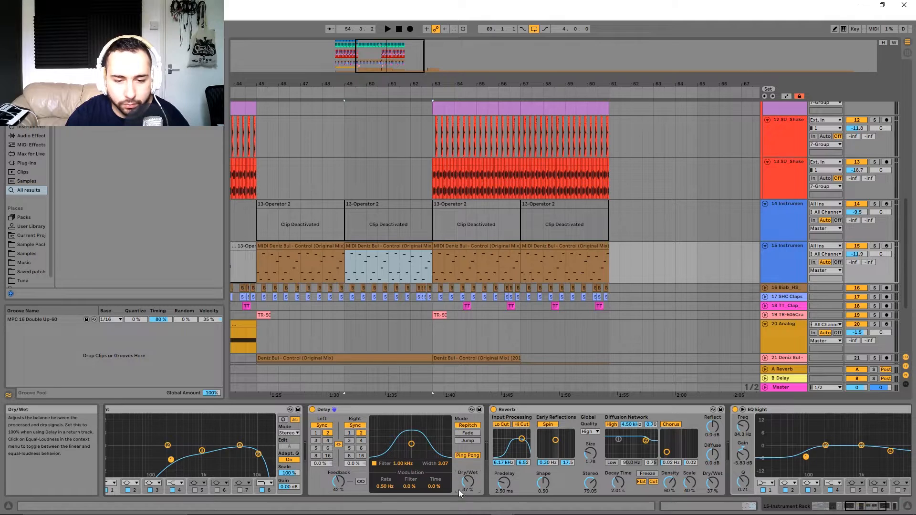
key(space)
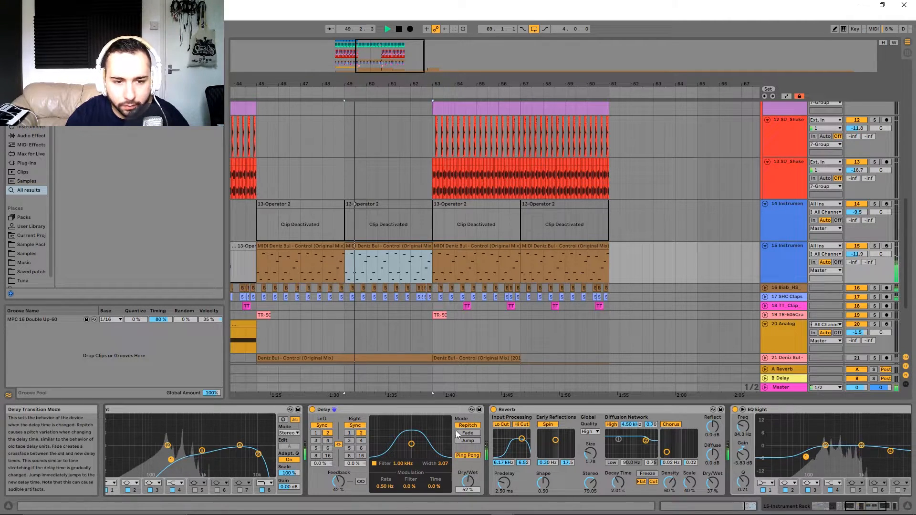
Set the dry/wet of track 15's Delay to 40% and stop playback.
drag(466, 481, 467, 487)
key(space)
Examine track 15's effects after Operator in order: EQ Eight, Delay, Reverb, second EQ Eight and Compressor.
drag(365, 428, 710, 432)
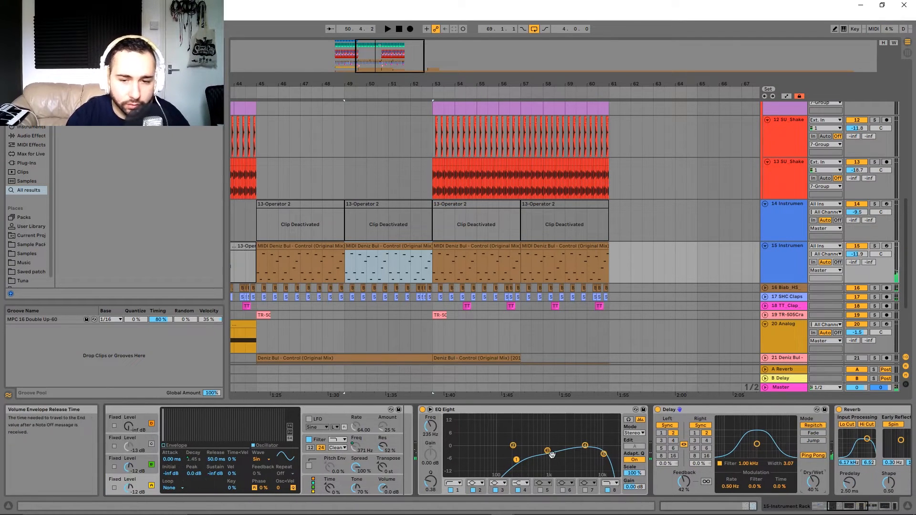
drag(368, 456, 908, 449)
drag(811, 443, 249, 449)
drag(623, 446, 274, 455)
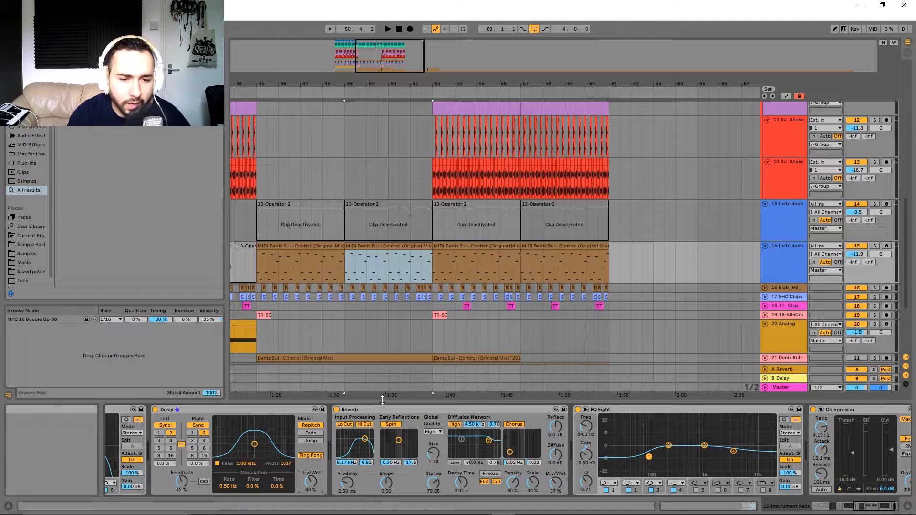
click(434, 409)
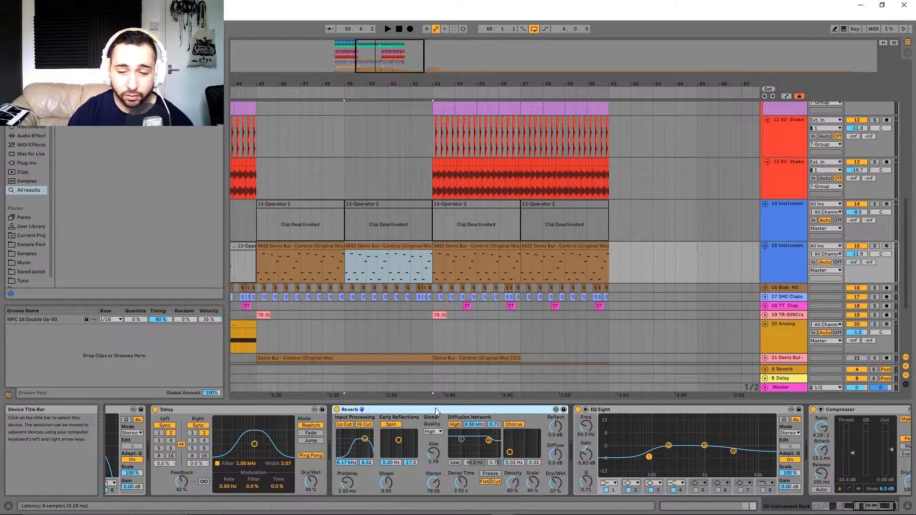
drag(664, 428, 382, 428)
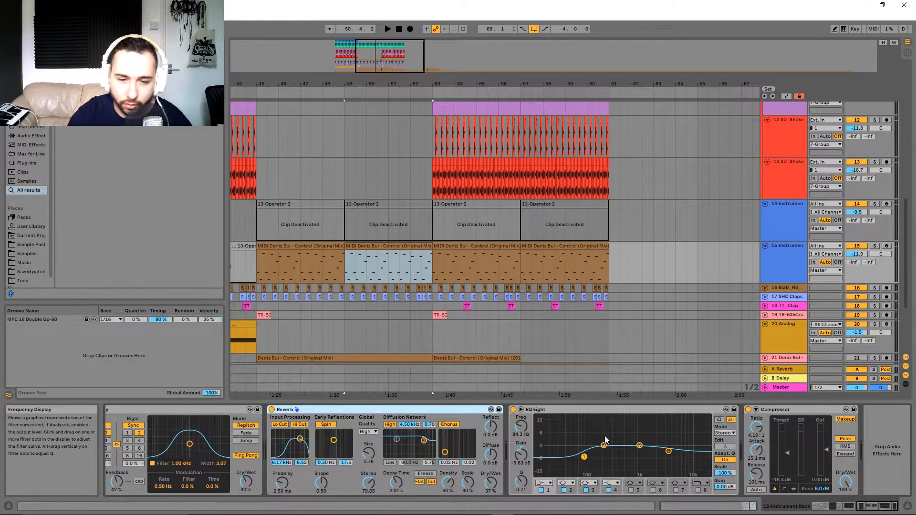
click(546, 418)
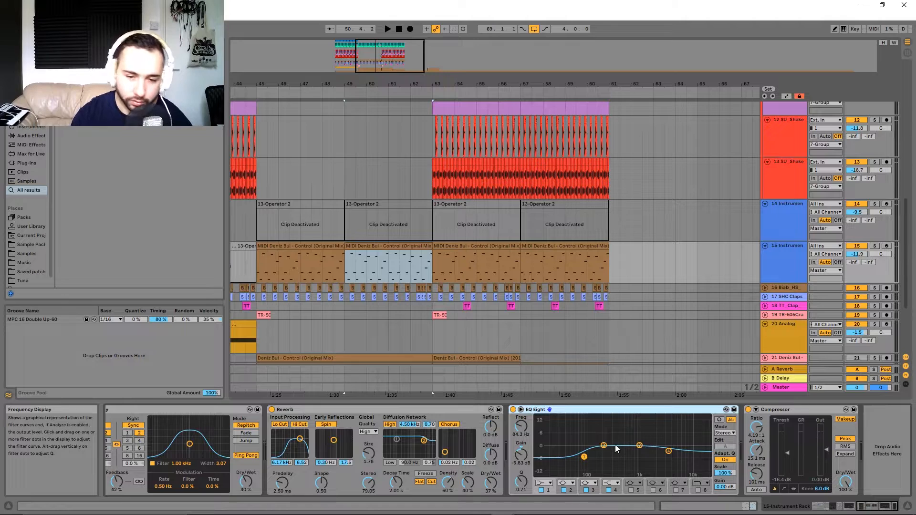
click(792, 408)
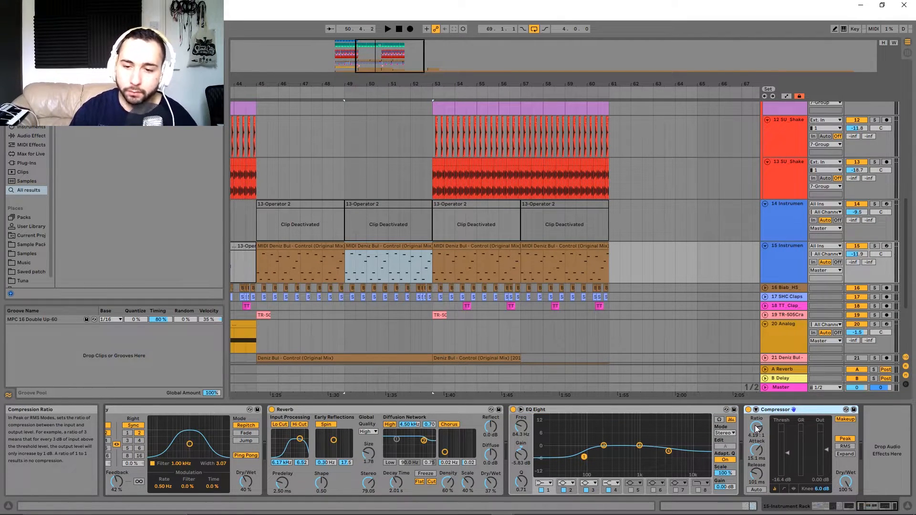
Select the frozen reference clip at bar 45 on track 22, play it soloed, and stop.
drag(484, 329, 587, 260)
click(371, 299)
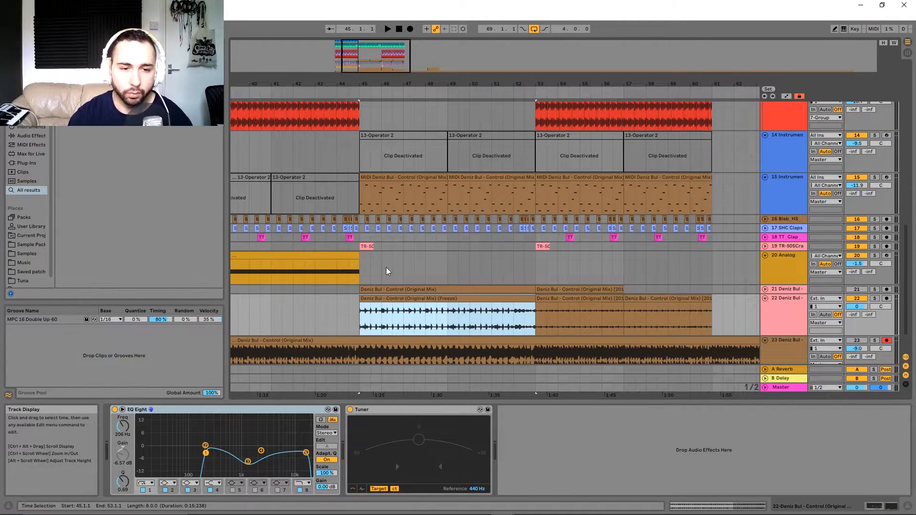
drag(559, 309, 570, 274)
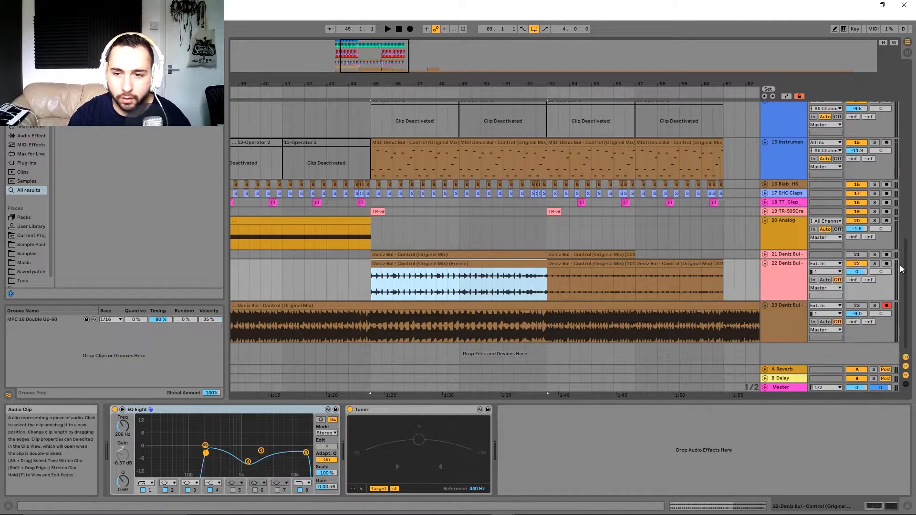
click(875, 263)
key(space)
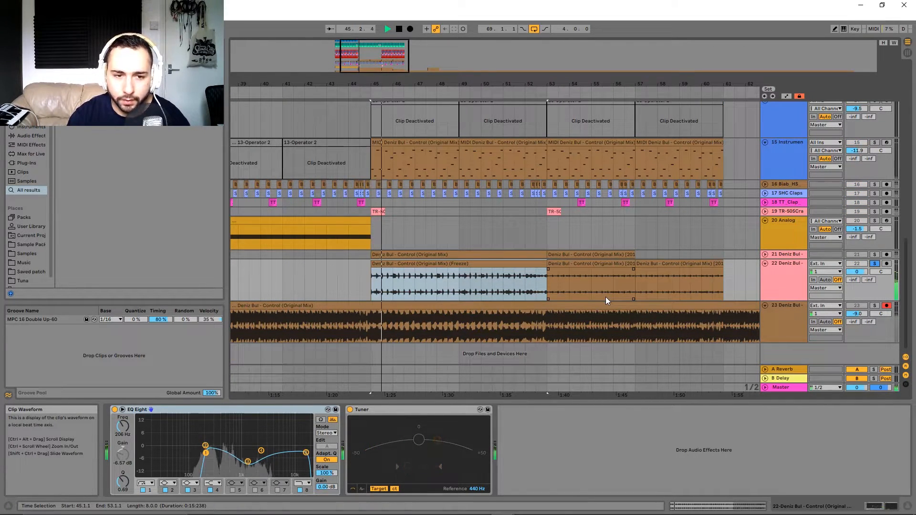
key(space)
Select bars 45 to 53 of the original mix on track 23, and view track 21's X-Noise plug-in window before closing it.
drag(373, 330, 549, 330)
click(798, 253)
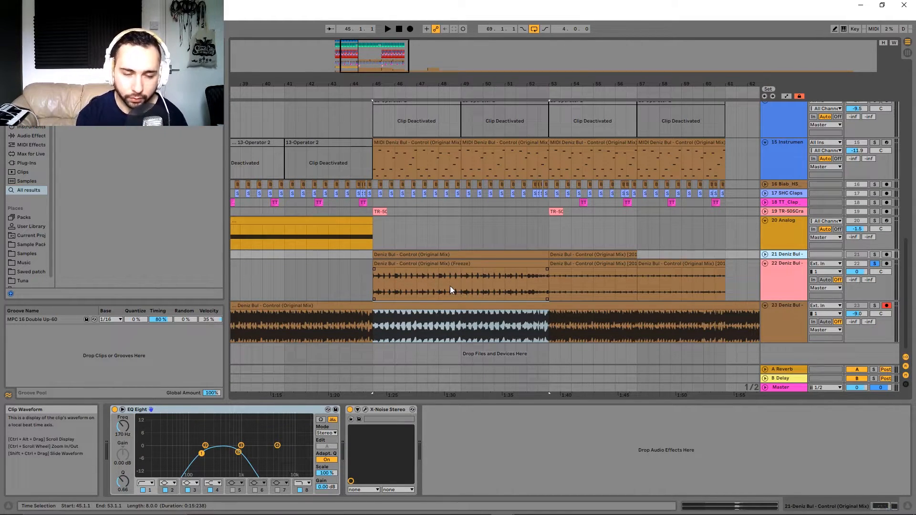
click(365, 410)
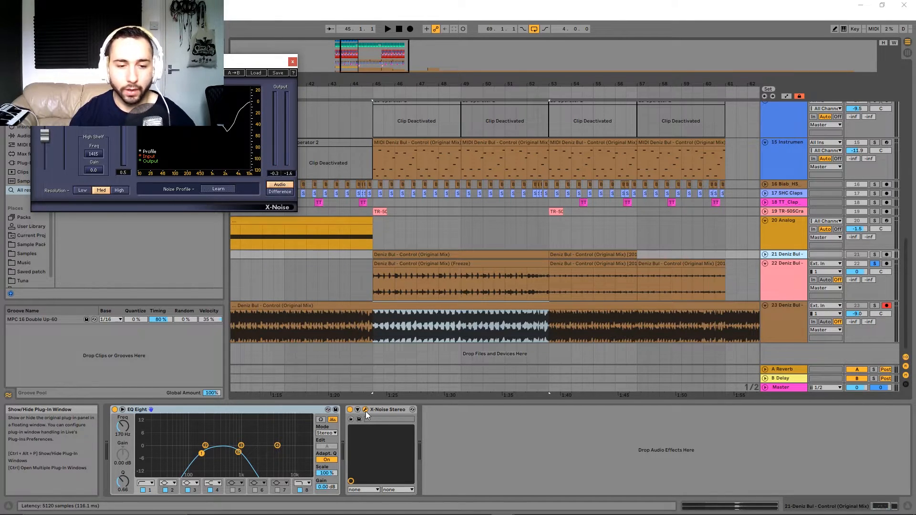
click(295, 60)
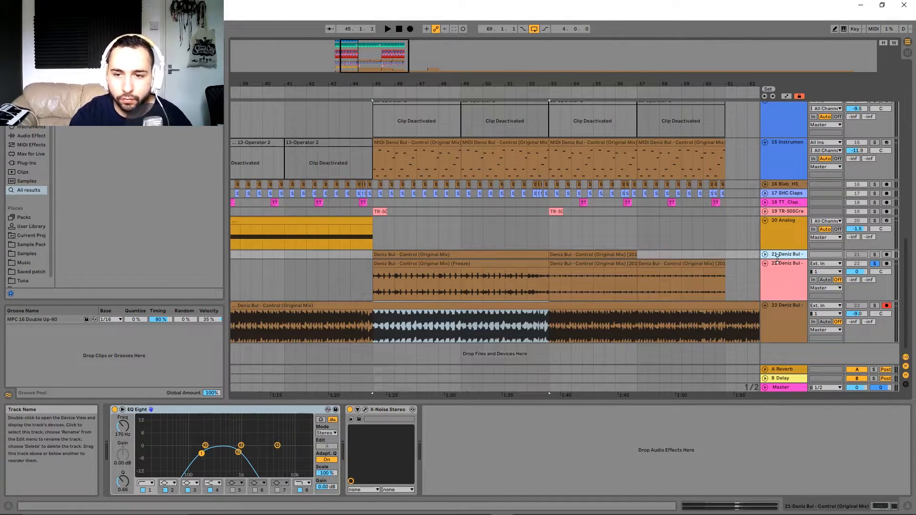
Compare the frozen reference clip on track 22 with the clip that starts at bar 53.
click(496, 267)
scroll(496, 266, right, 5)
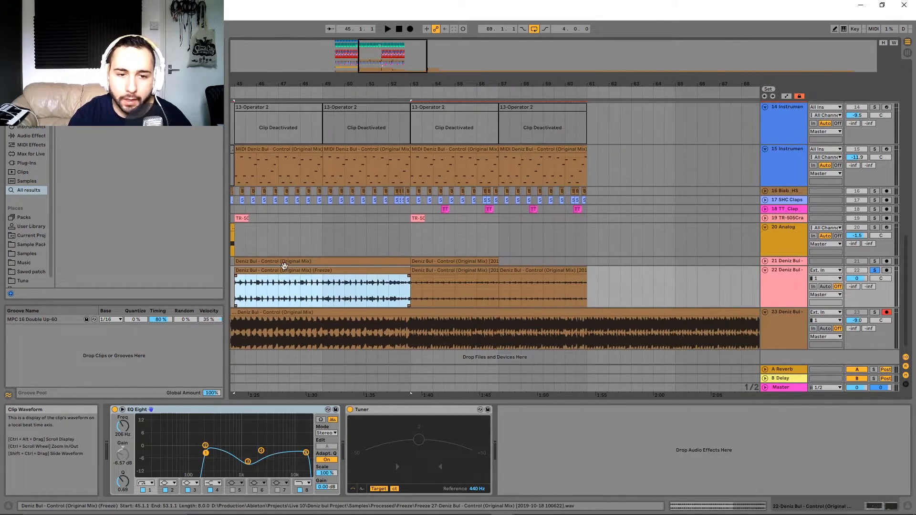
drag(285, 266, 378, 298)
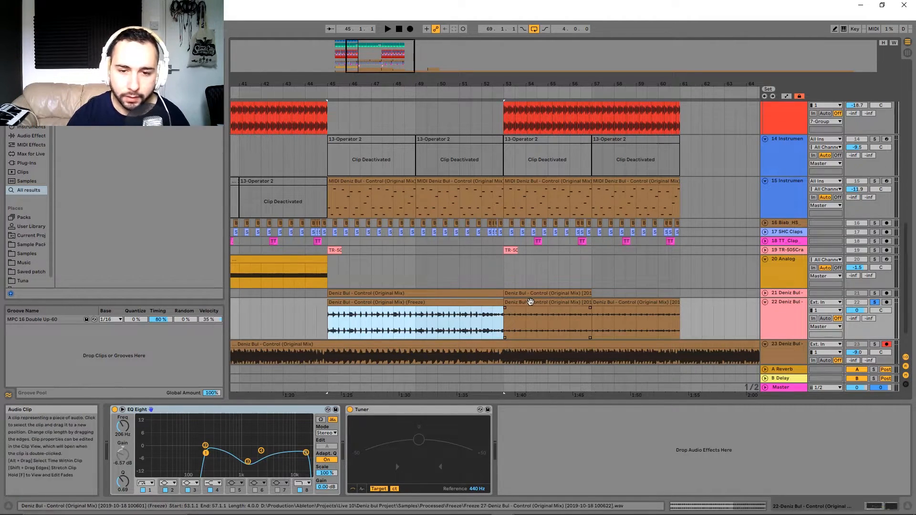
click(509, 313)
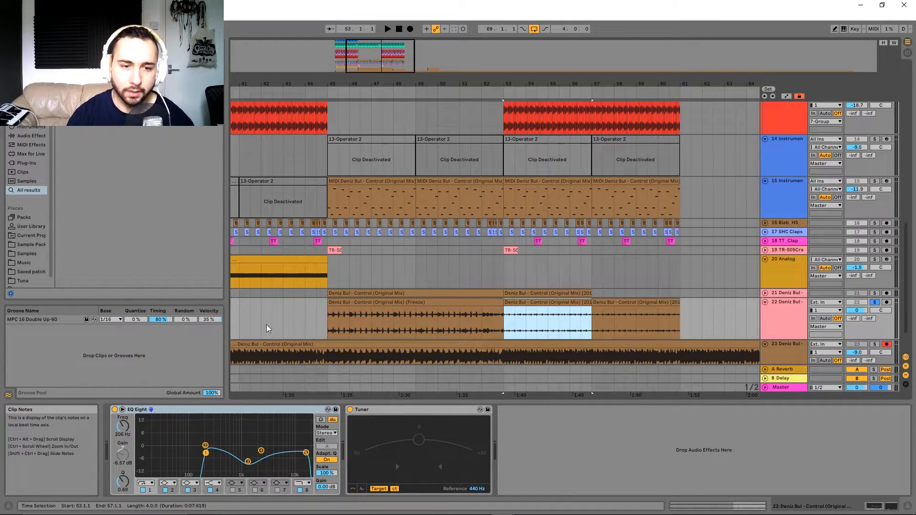
Unsolo track 22, play the mix from bar 53, and deactivate that track during playback before stopping.
click(336, 302)
click(621, 224)
key(space)
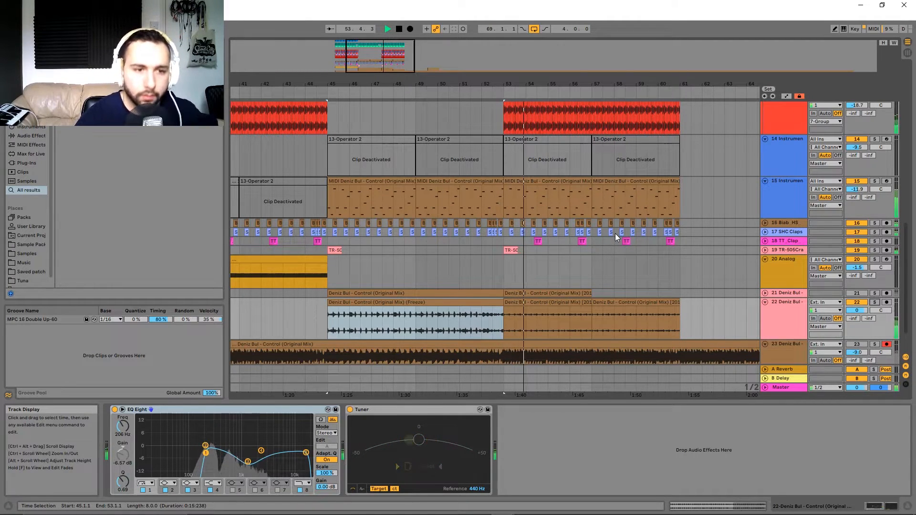
click(857, 303)
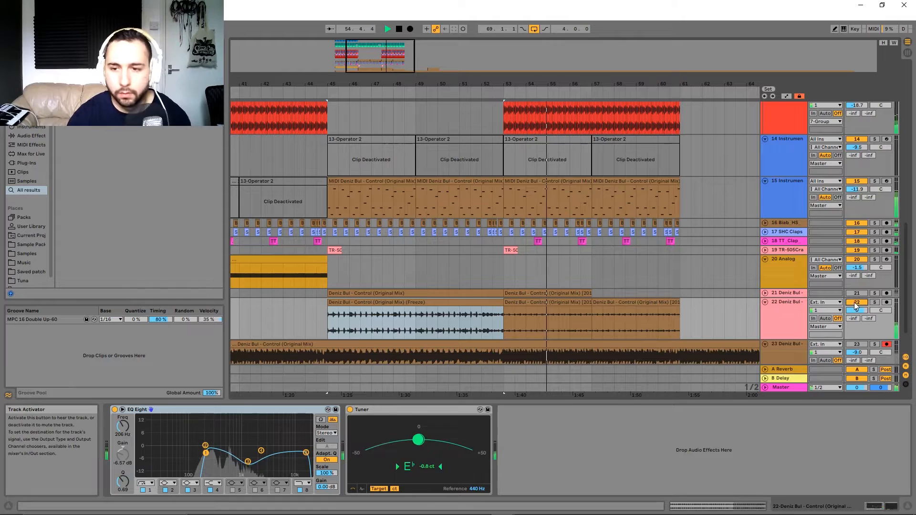
click(856, 303)
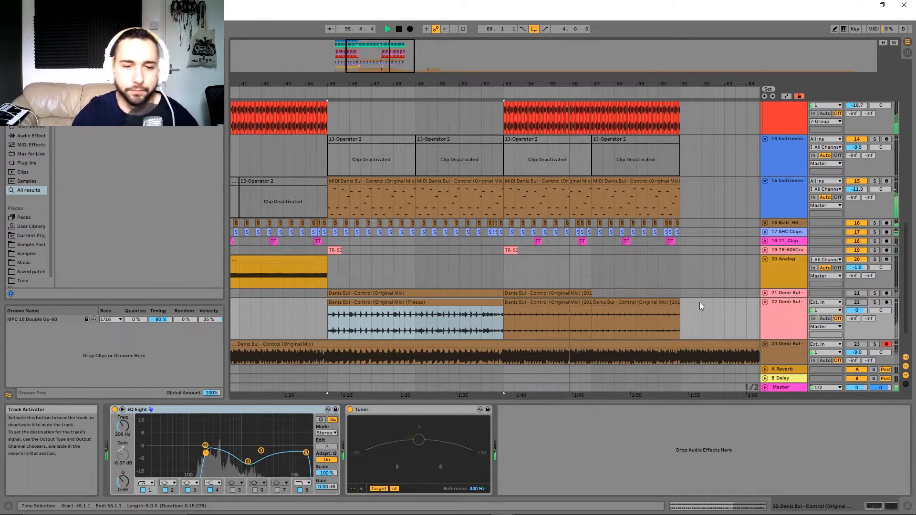
key(space)
Show instrument track 5's device chain with Arpeggiator, Operator and Drum Buss, and inspect its MIDI pattern from bar 37.
scroll(502, 200, down, 6)
scroll(315, 230, up, 2)
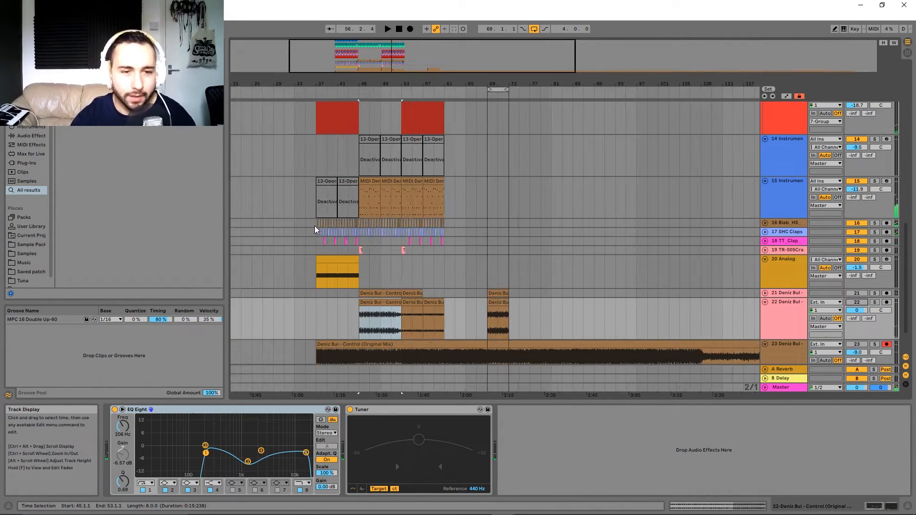
scroll(455, 170, up, 10)
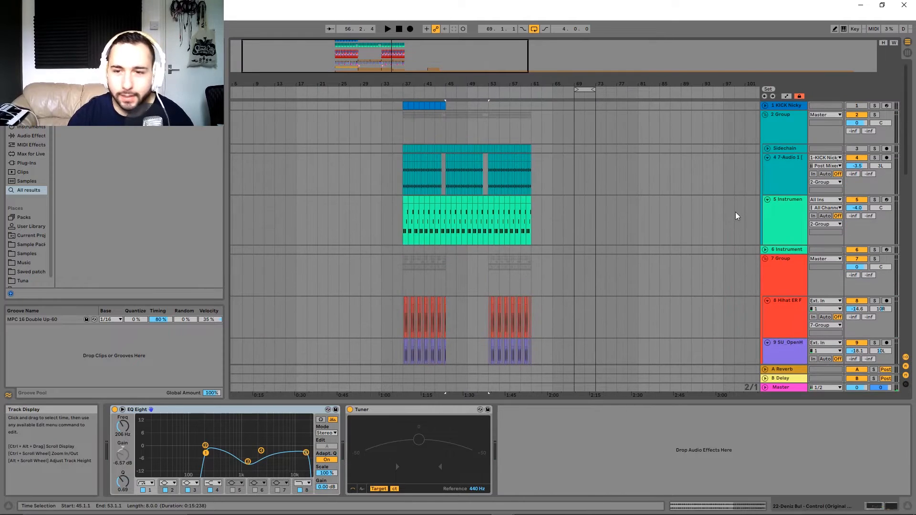
click(777, 222)
drag(315, 432, 671, 424)
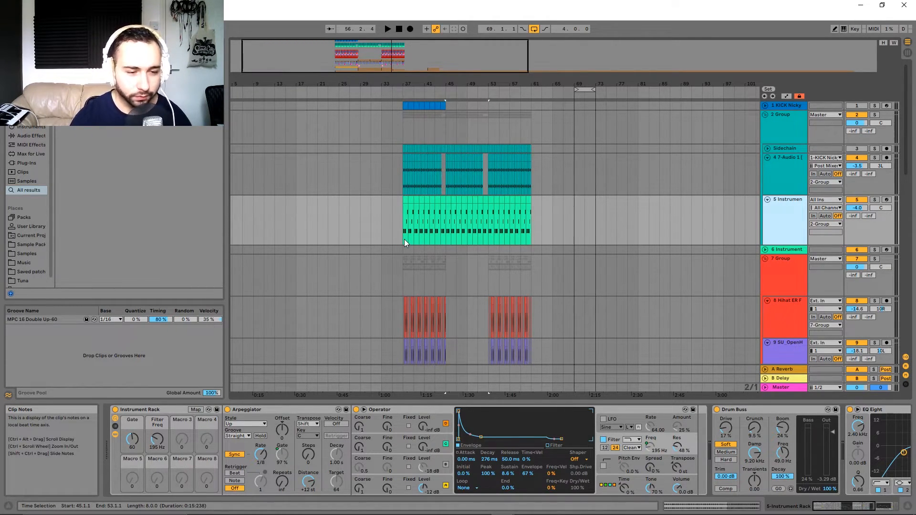
scroll(405, 239, up, 5)
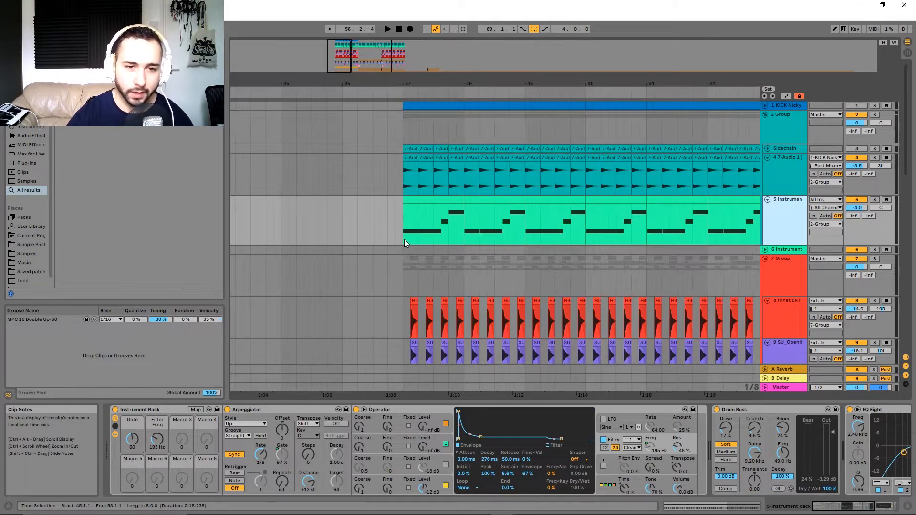
scroll(395, 245, down, 1)
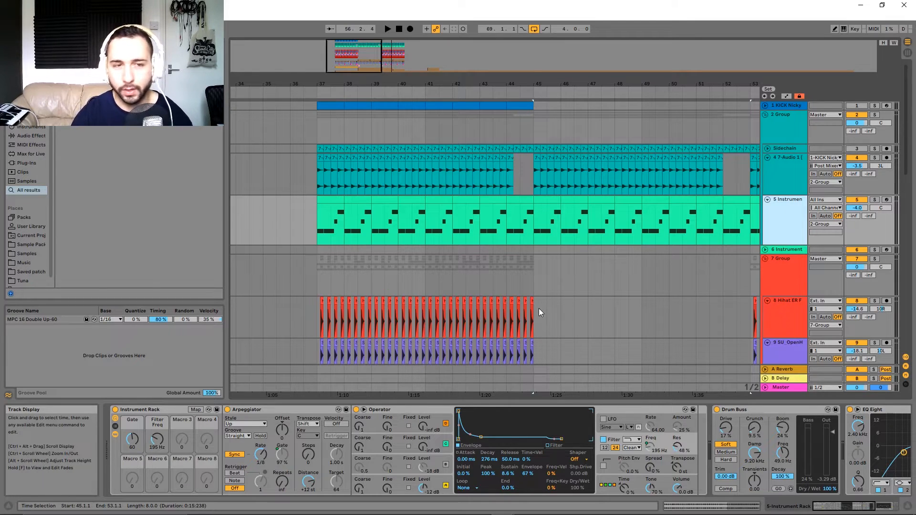
Look over the hi-hat and percussion tracks in the arrangement and return to instrument track 5's device chain.
scroll(466, 256, down, 5)
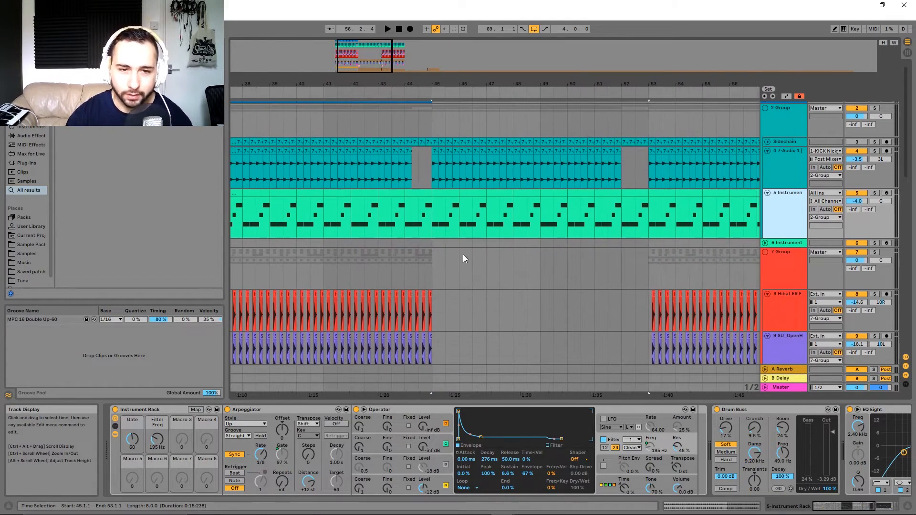
scroll(452, 224, down, 4)
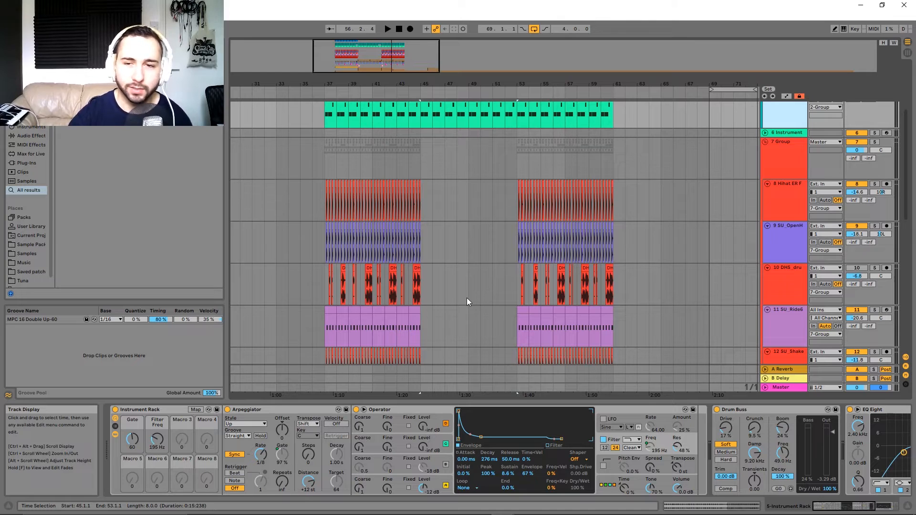
scroll(556, 235, right, 2)
scroll(680, 216, up, 3)
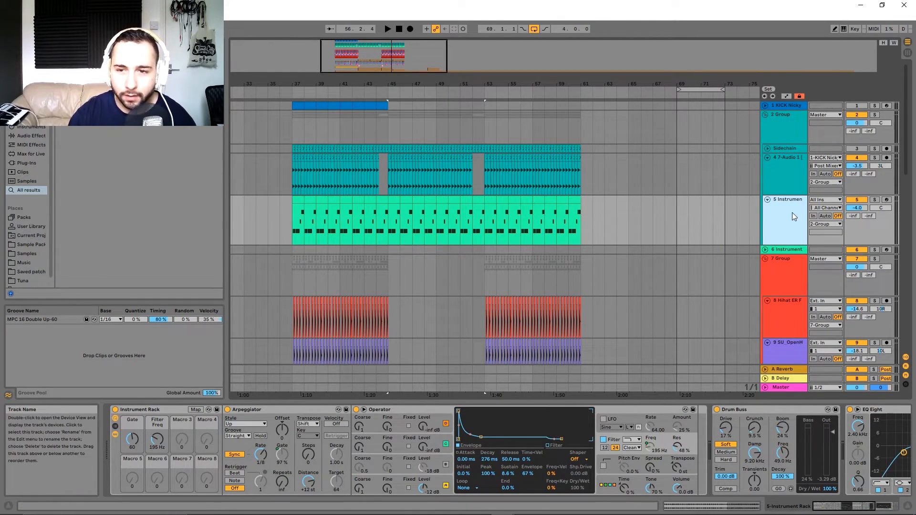
scroll(903, 448, right, 5)
scroll(296, 450, left, 5)
click(289, 450)
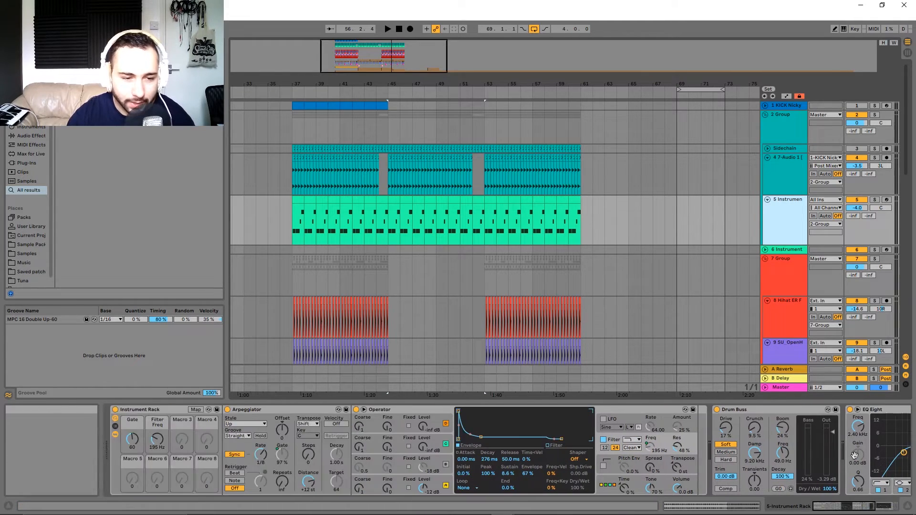
Select instrument track 15 and bring the Instrument Rack and Operator at the start of its device chain into view.
drag(907, 162, 906, 320)
click(794, 198)
scroll(675, 465, left, 5)
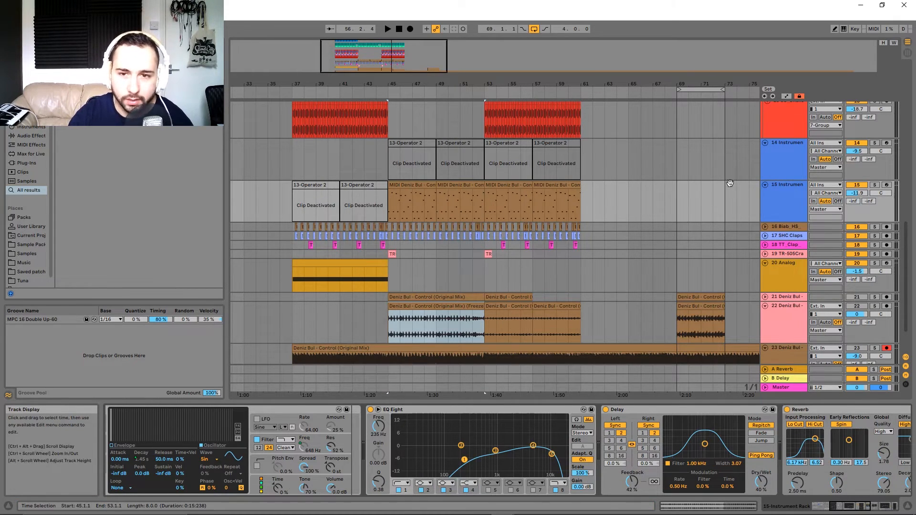
scroll(664, 321, up, 10)
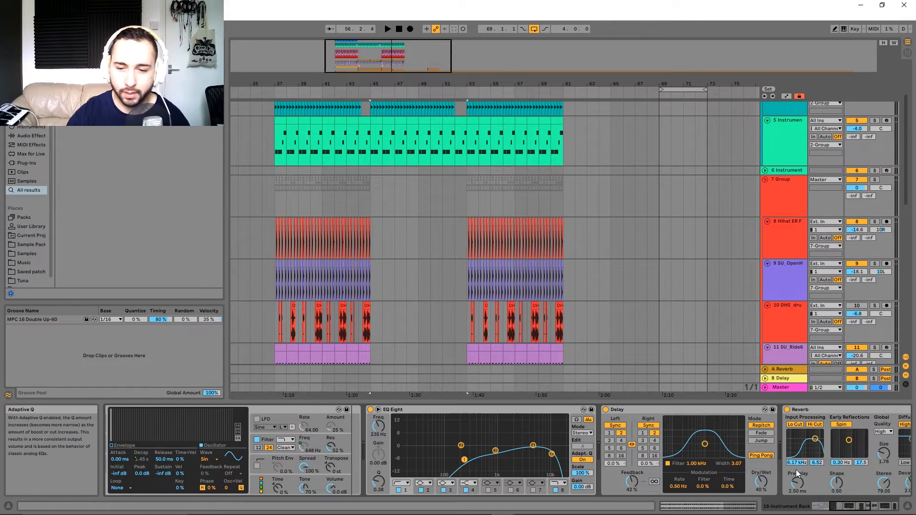
click(803, 506)
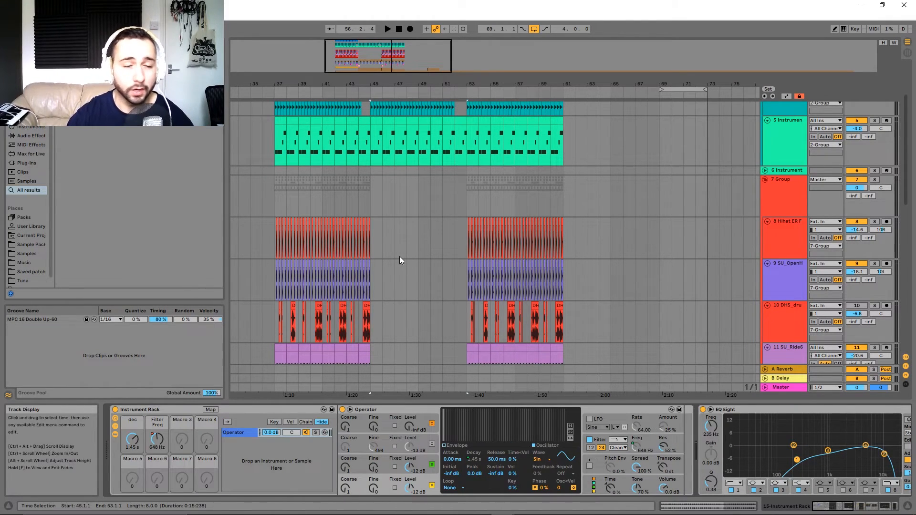